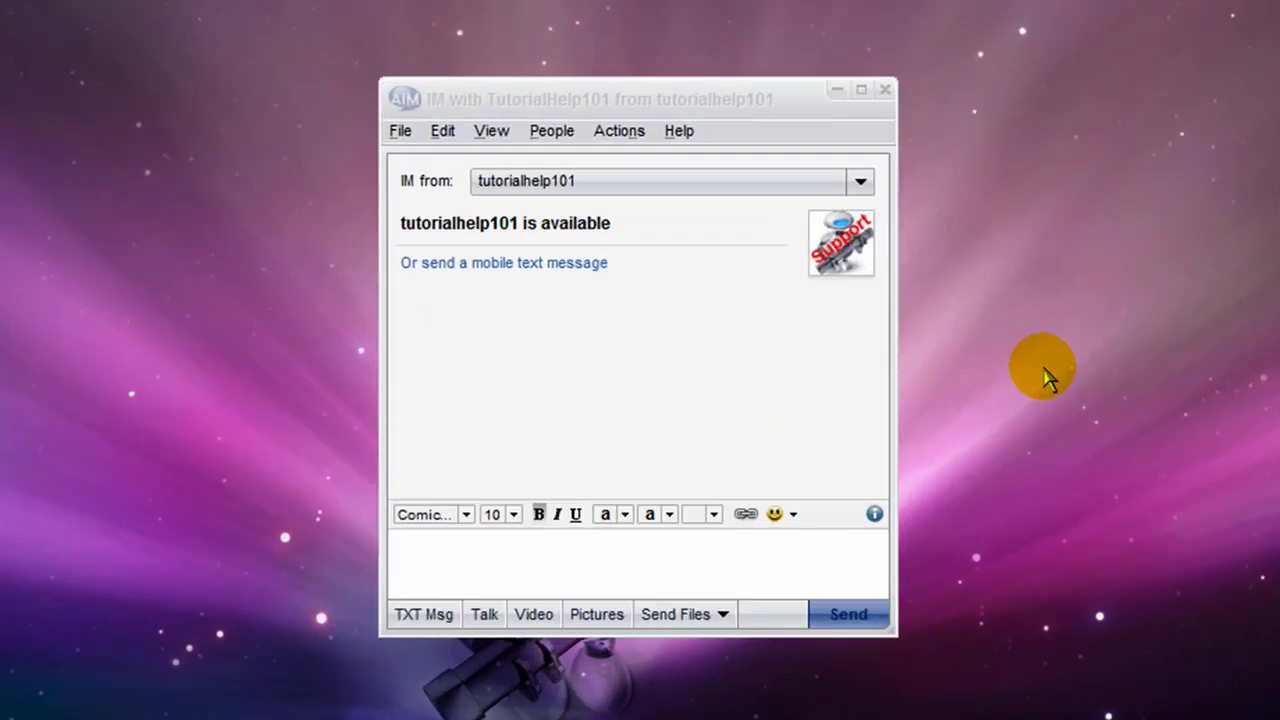
- Focus the AIM chat window and its message area, then minimize the chat window
left_click(698, 203)
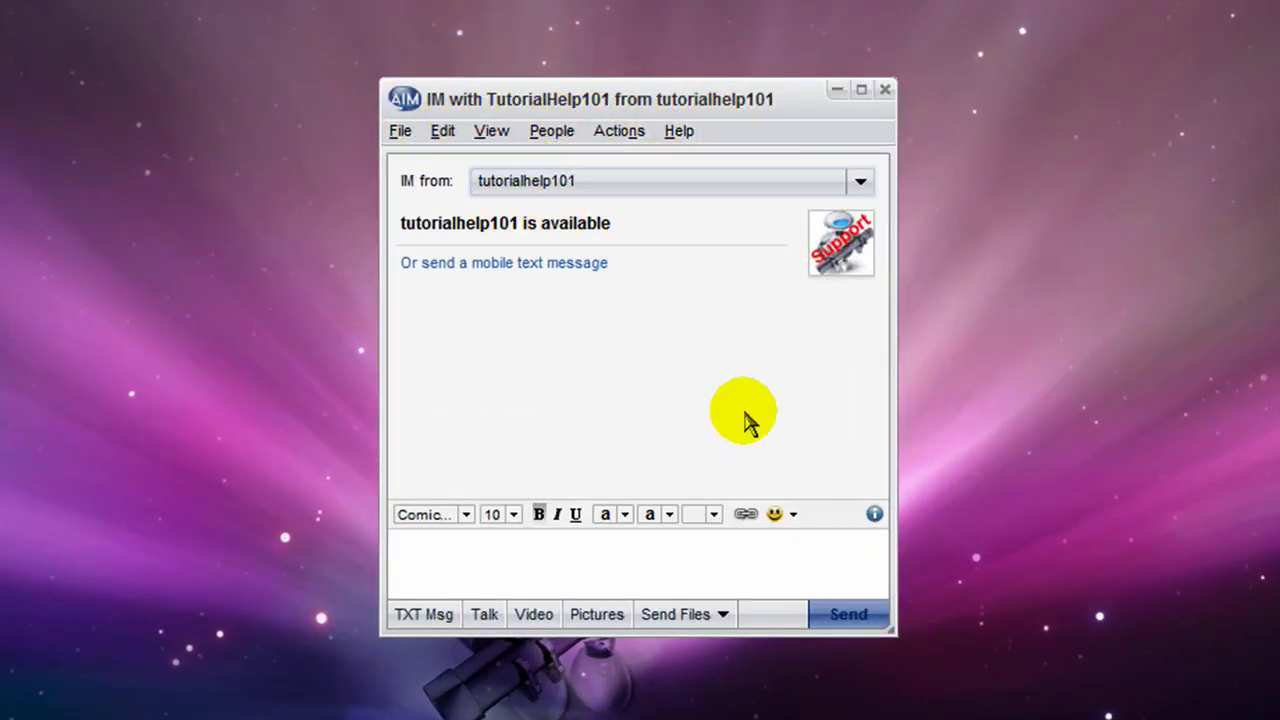
left_click(593, 573)
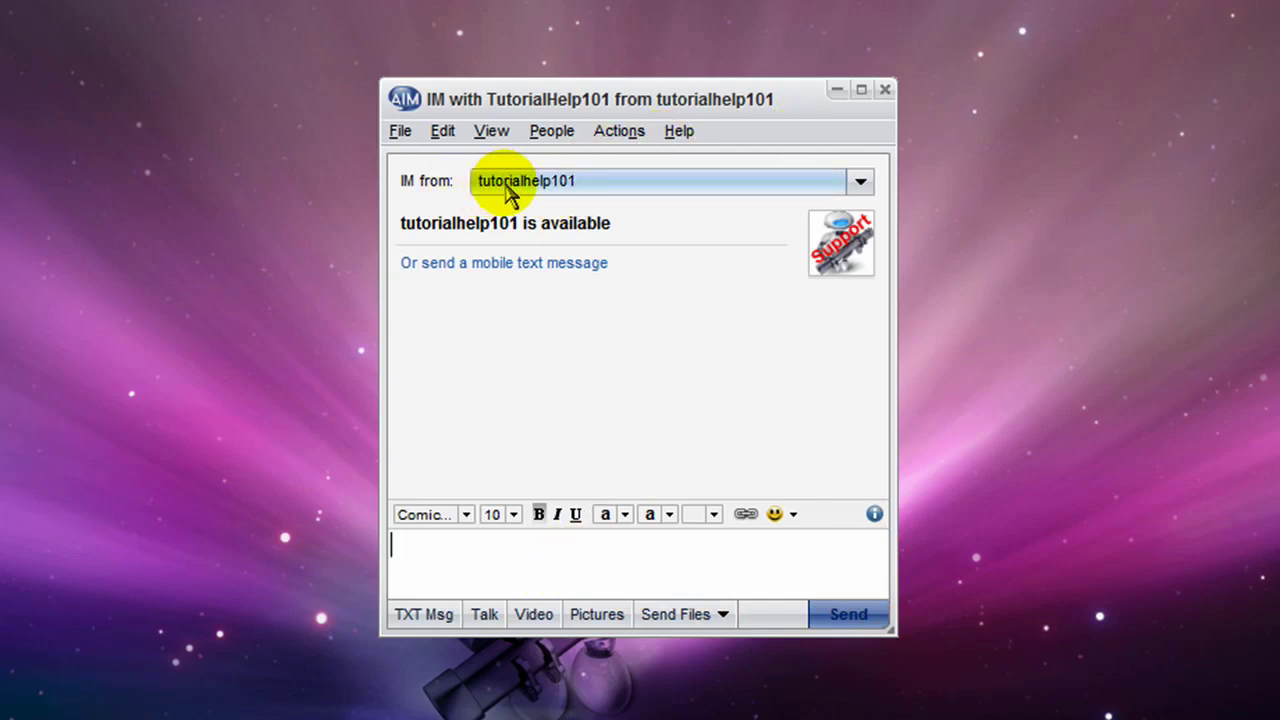
left_click(836, 90)
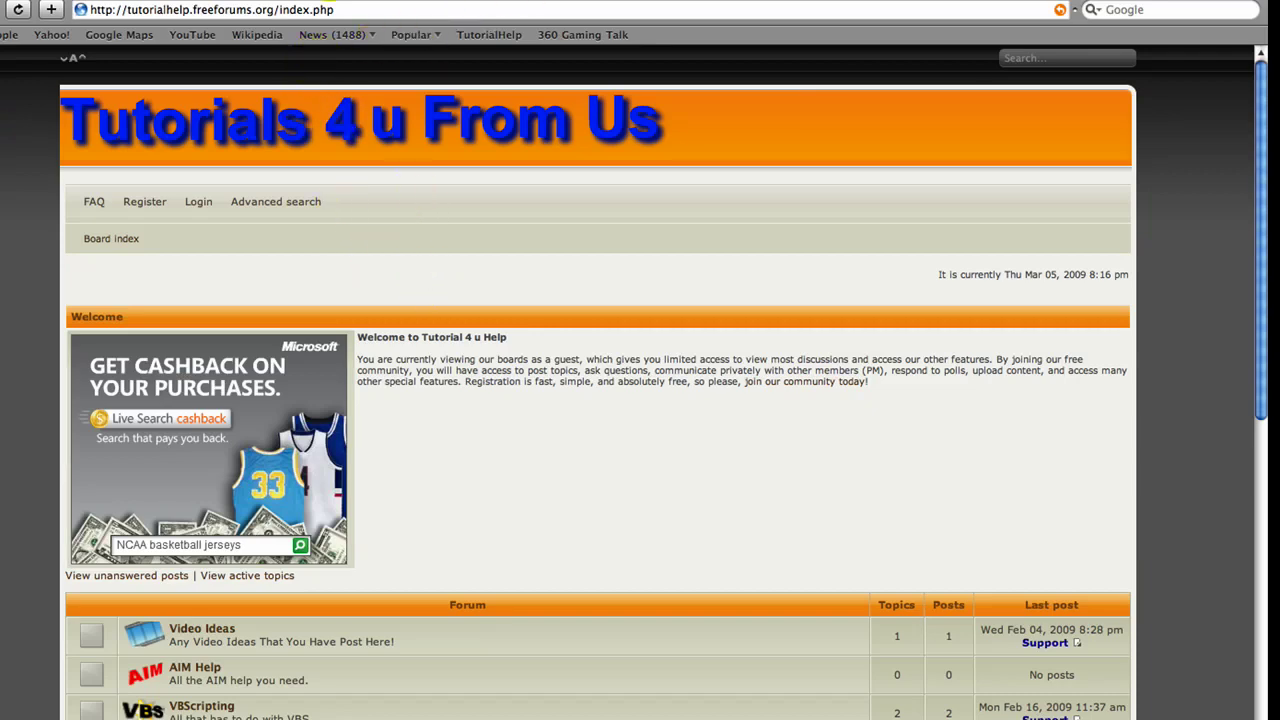
- Accept the forum's registration terms, look over the registration form, then go to the Login page
scroll(443, 214, "down", 5)
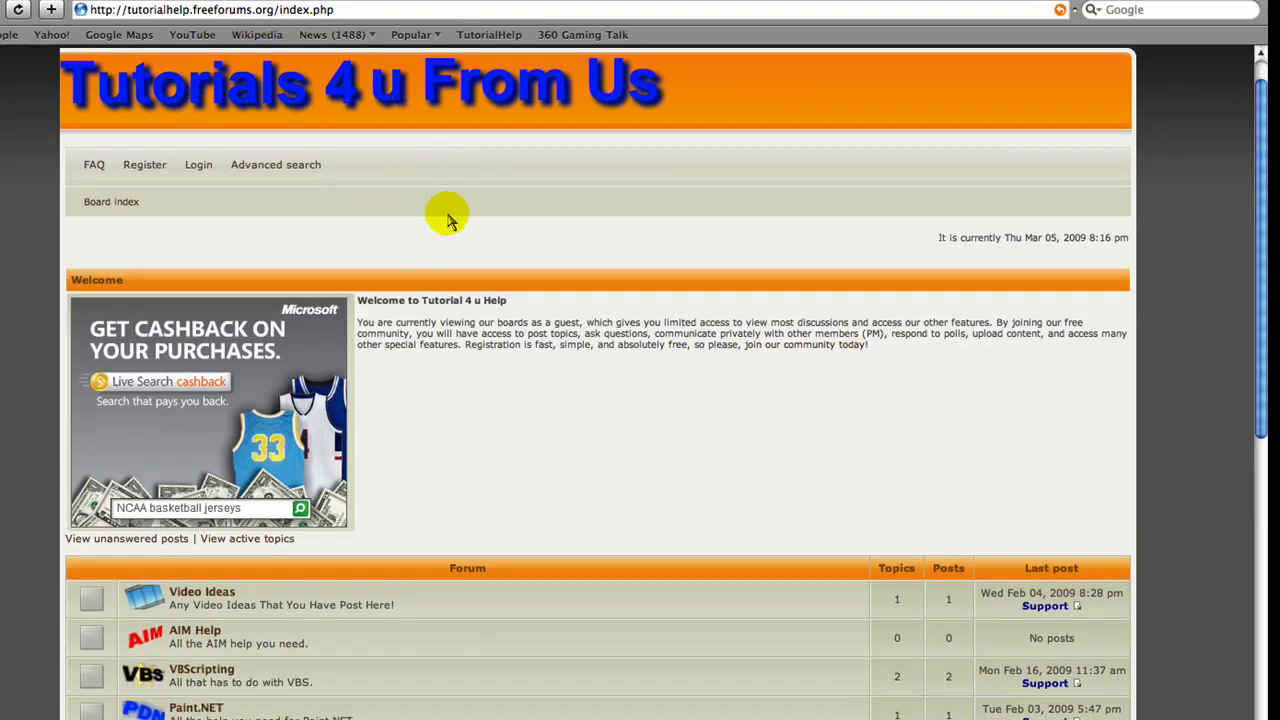
scroll(450, 200, "up", 5)
left_click(150, 201)
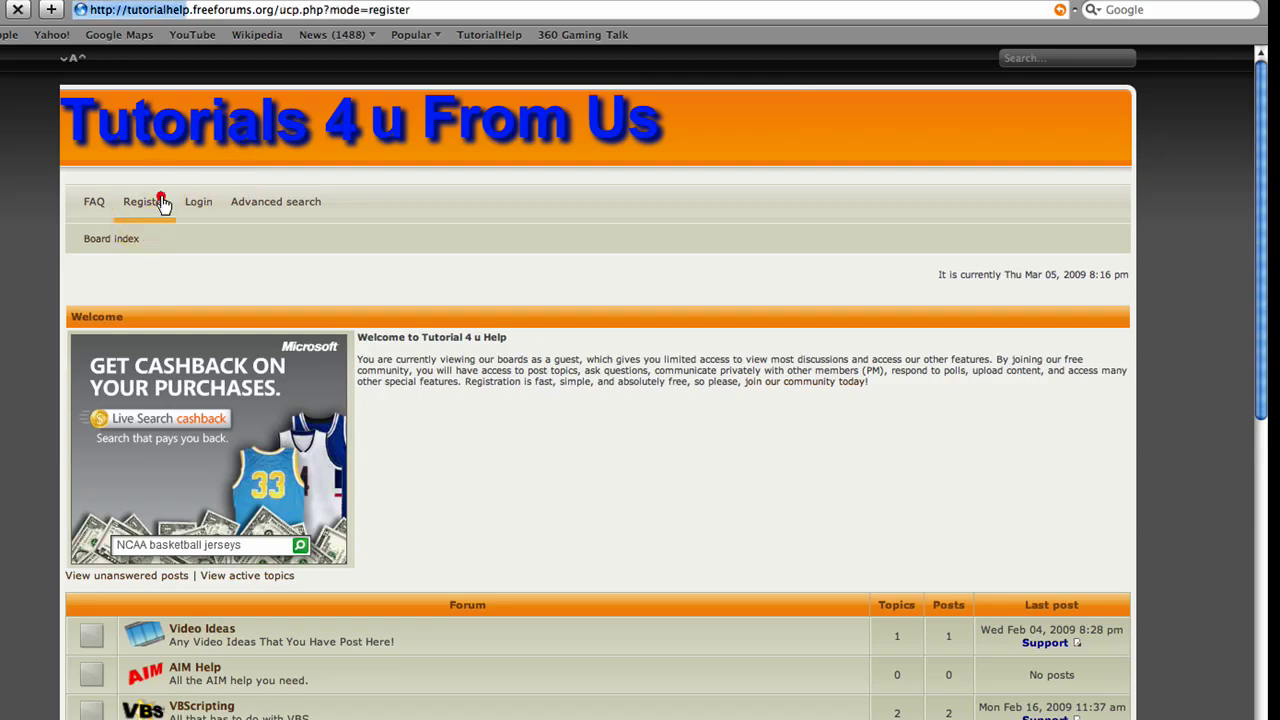
scroll(590, 560, "down", 5)
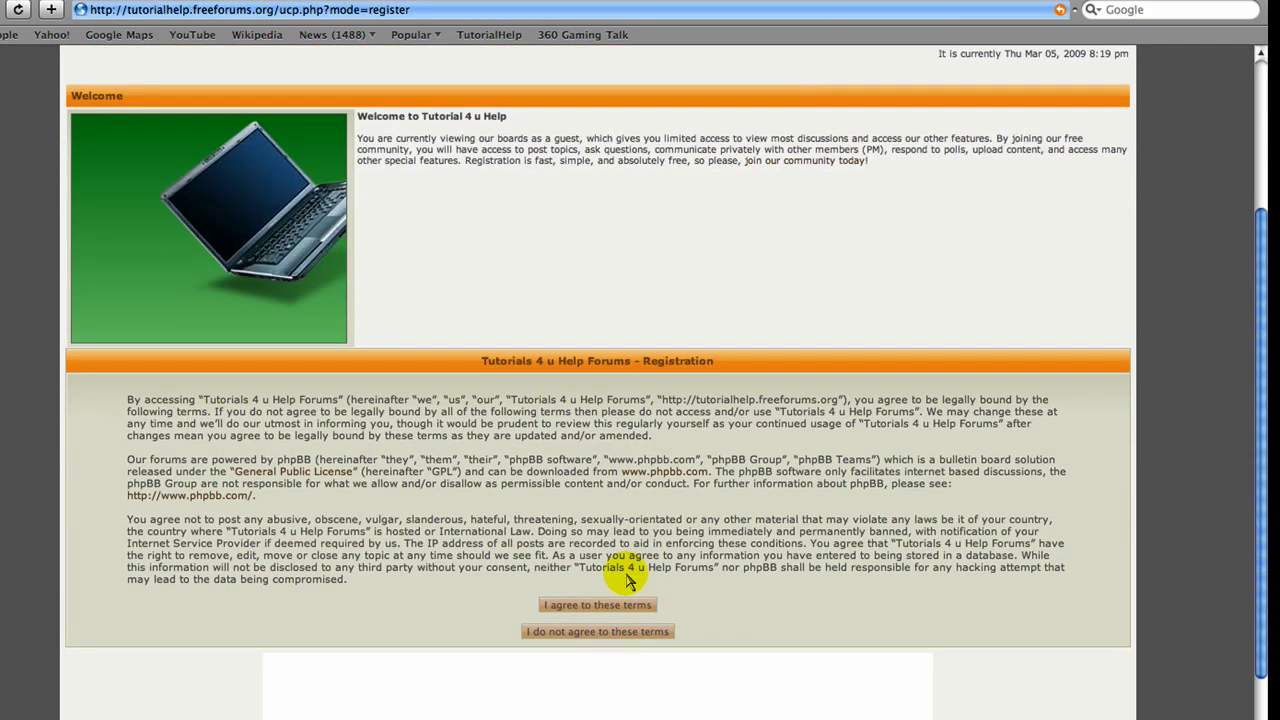
left_click(588, 607)
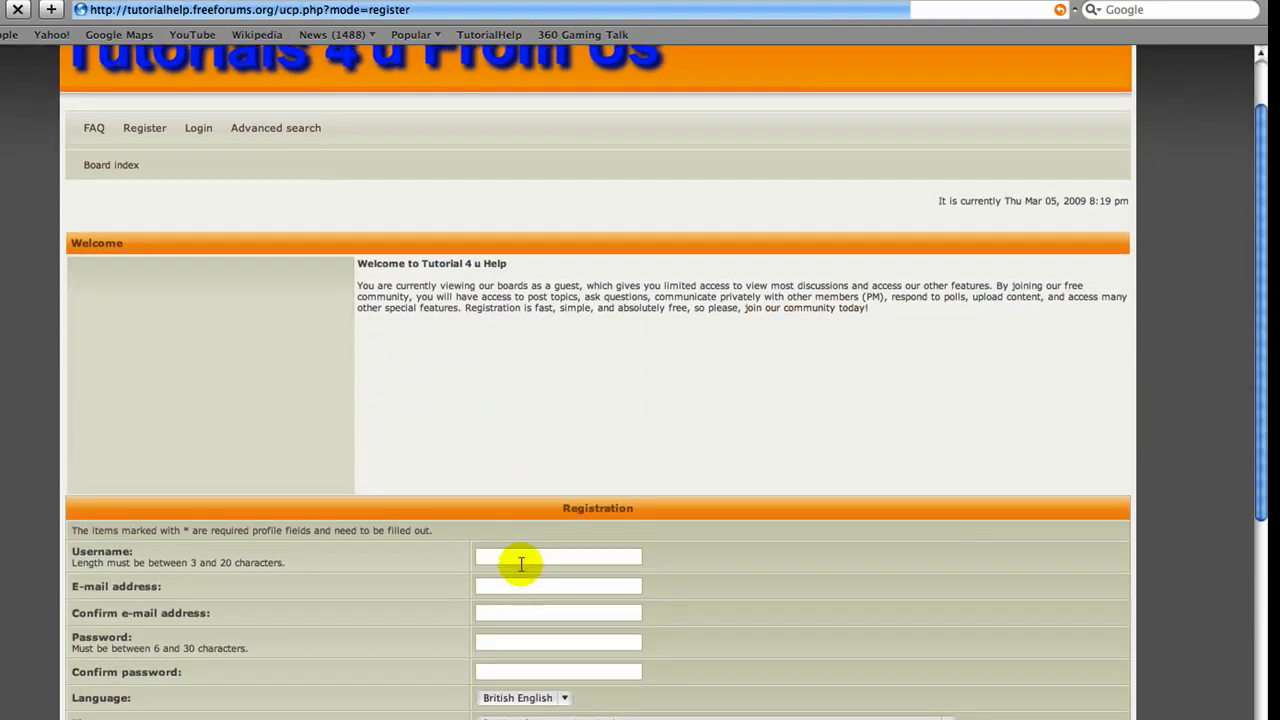
left_click(521, 557)
left_click(630, 586)
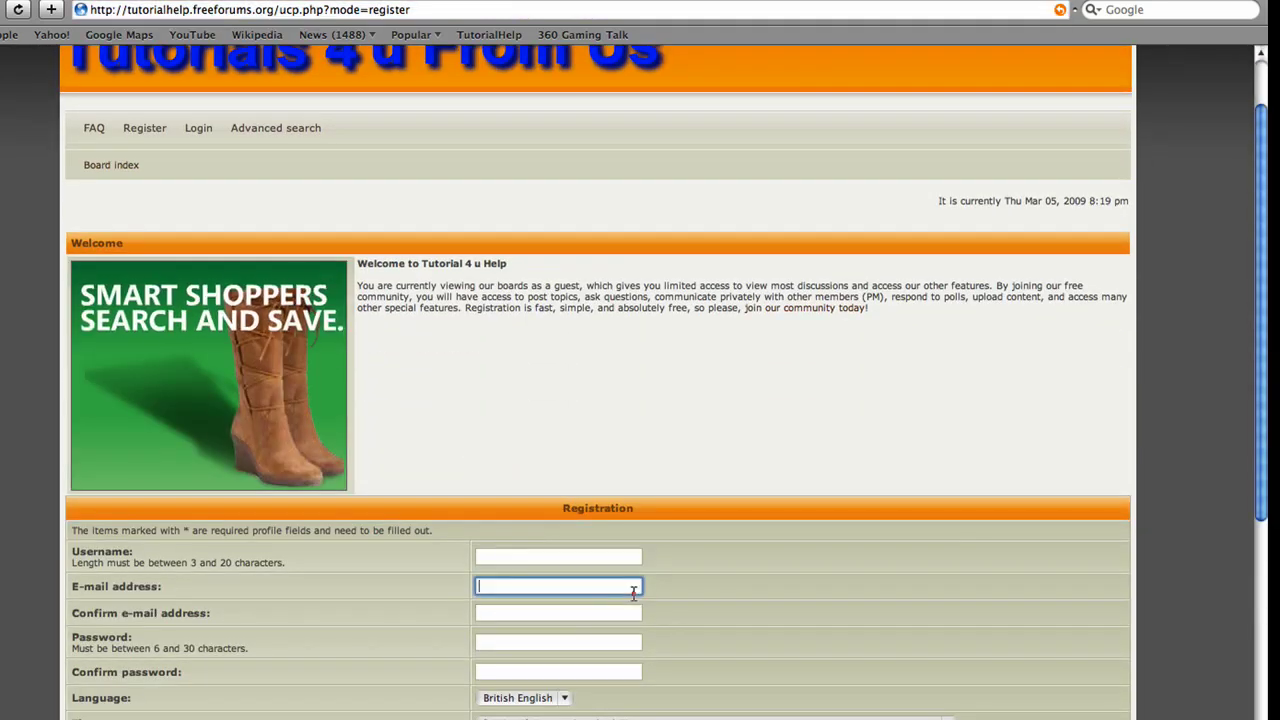
left_click(211, 134)
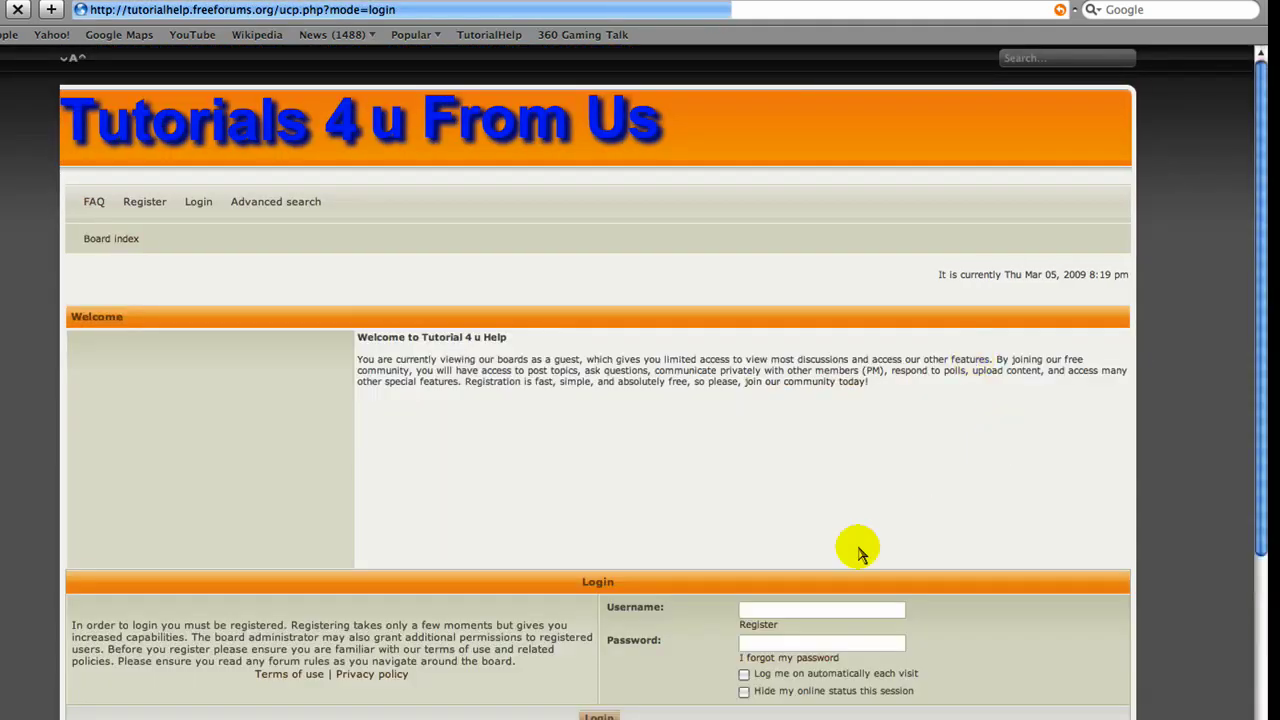
- Log in as the support account, fixing the username typo, then return to the forum index
left_click(823, 609)
type("suport")
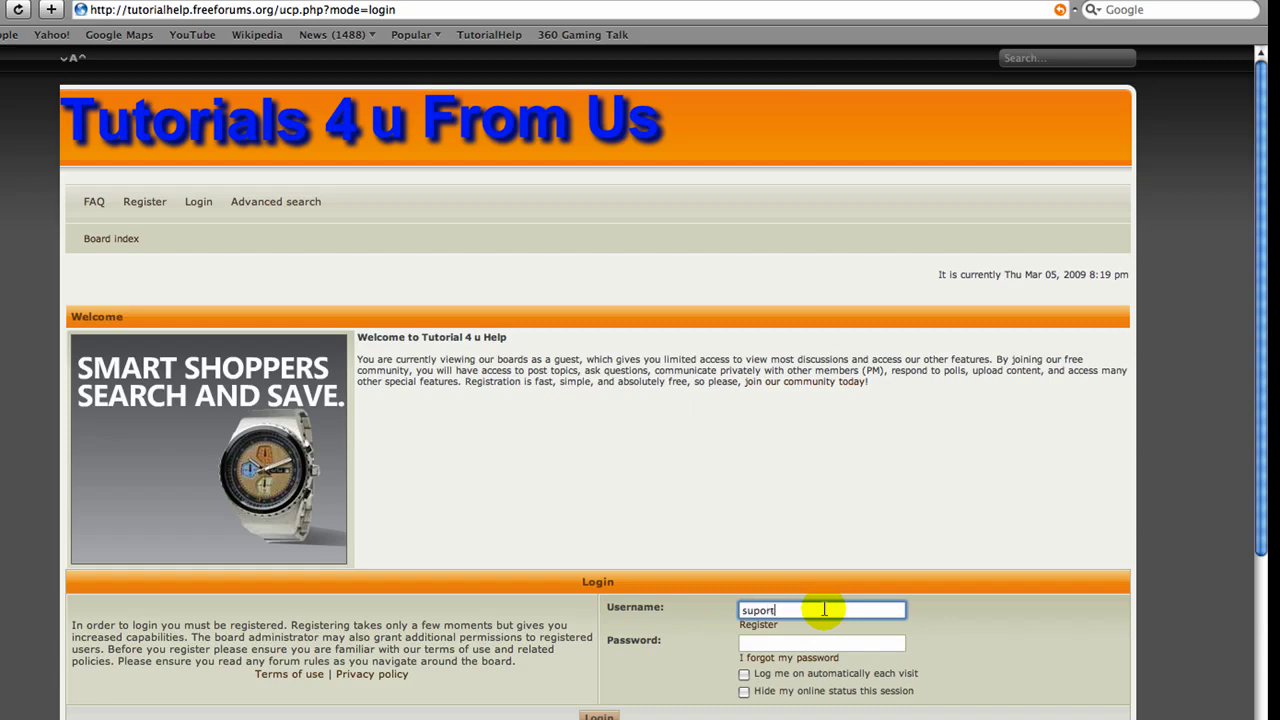
type("upport")
left_click(759, 610)
type("p")
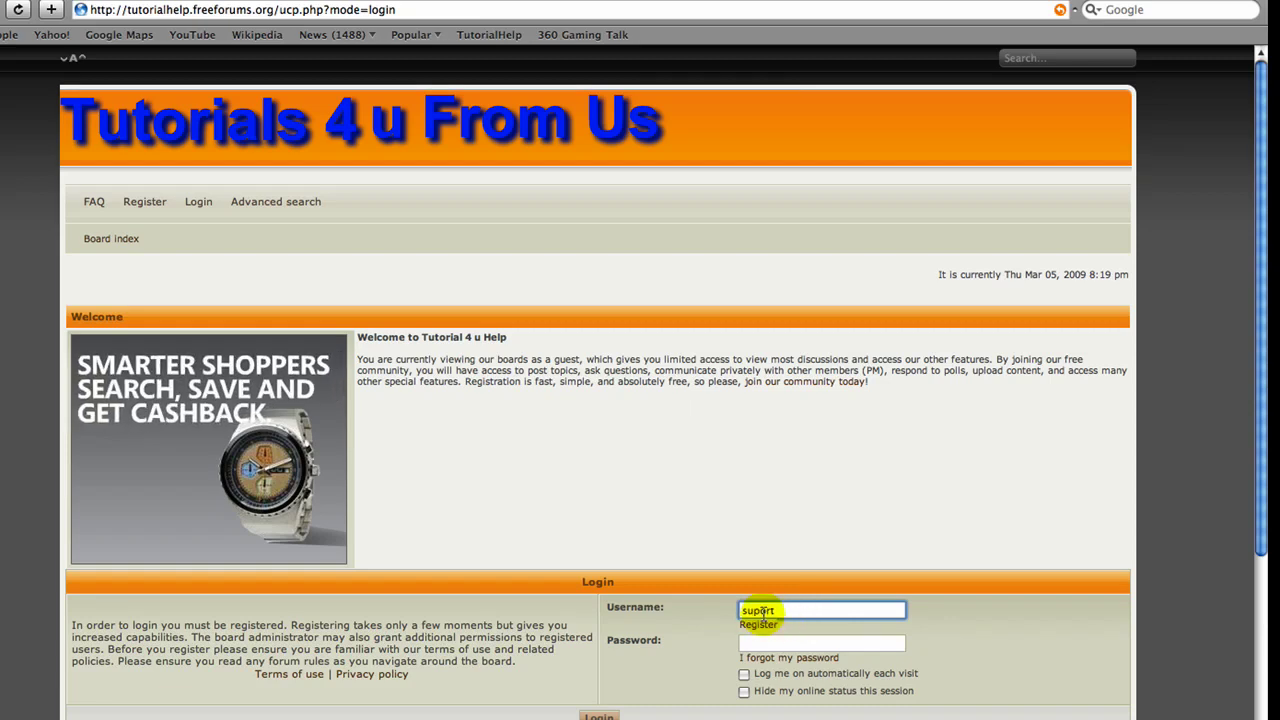
left_click(773, 641)
type("****")
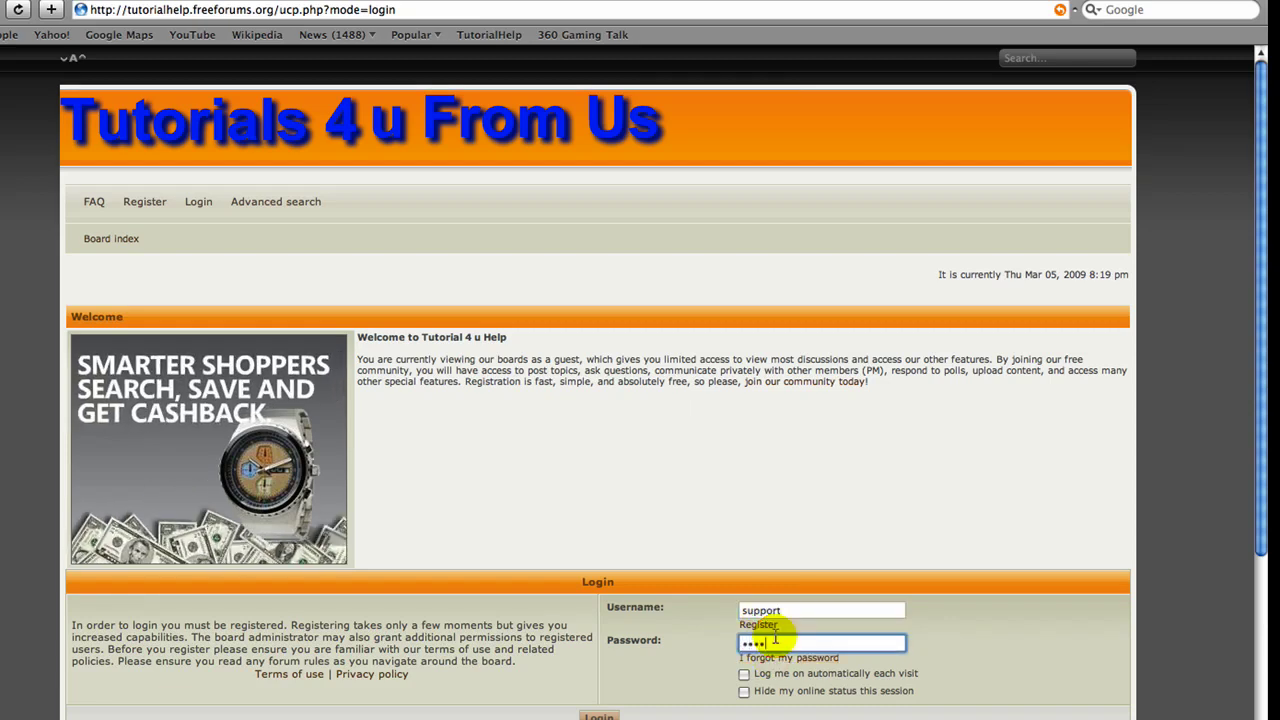
key("Return")
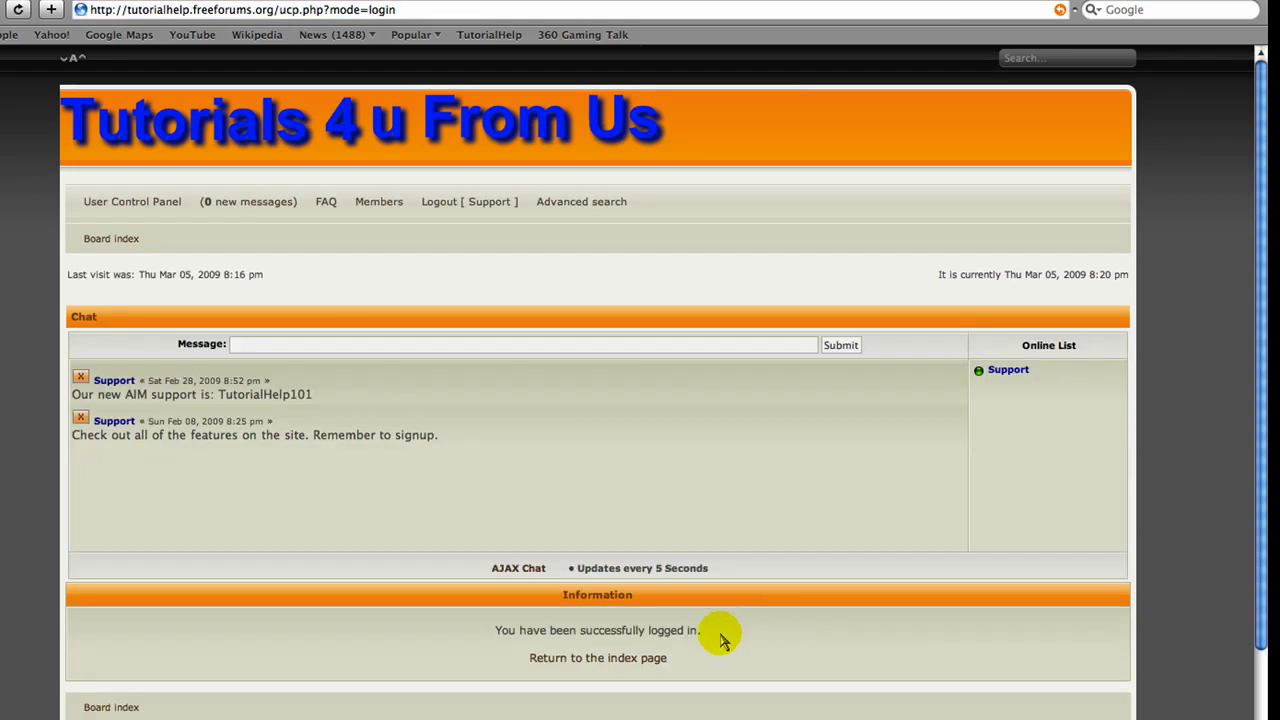
left_click(642, 662)
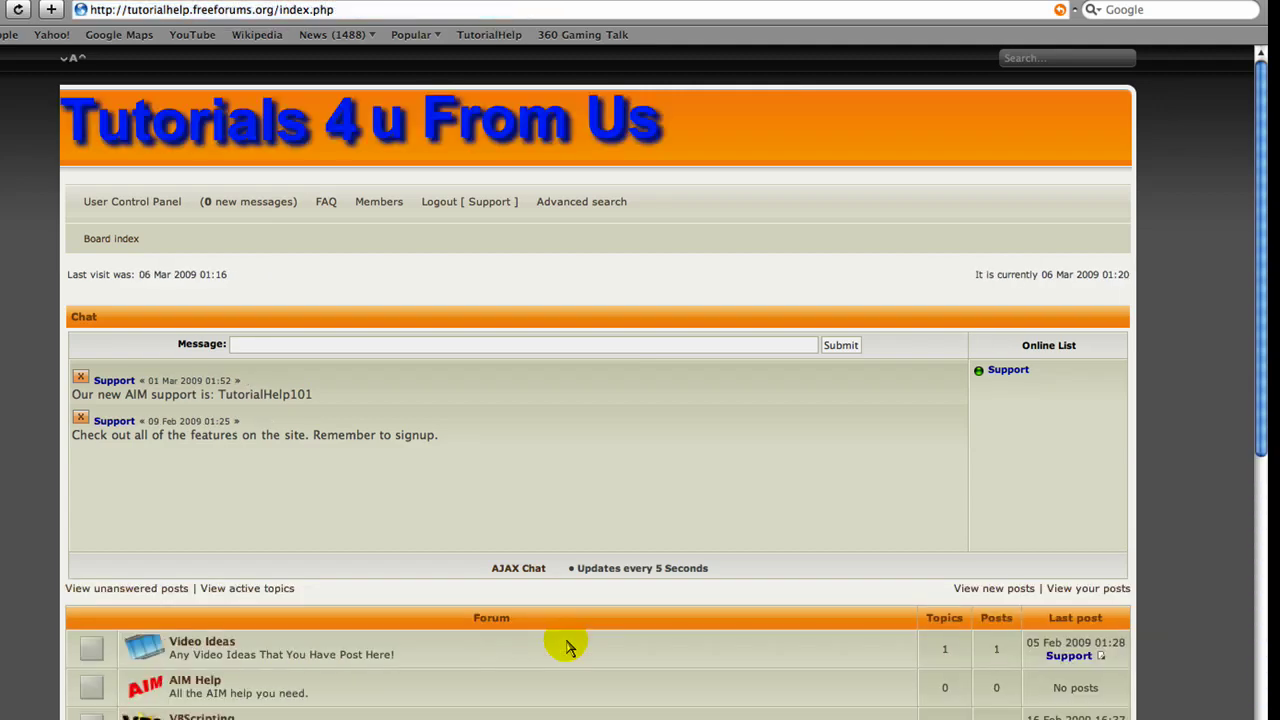
- Open the Windows forum's 'Get Dell Dock' topic and download the DELL-DOCK-APPLICATION.zip attachment
scroll(209, 606, "down", 5)
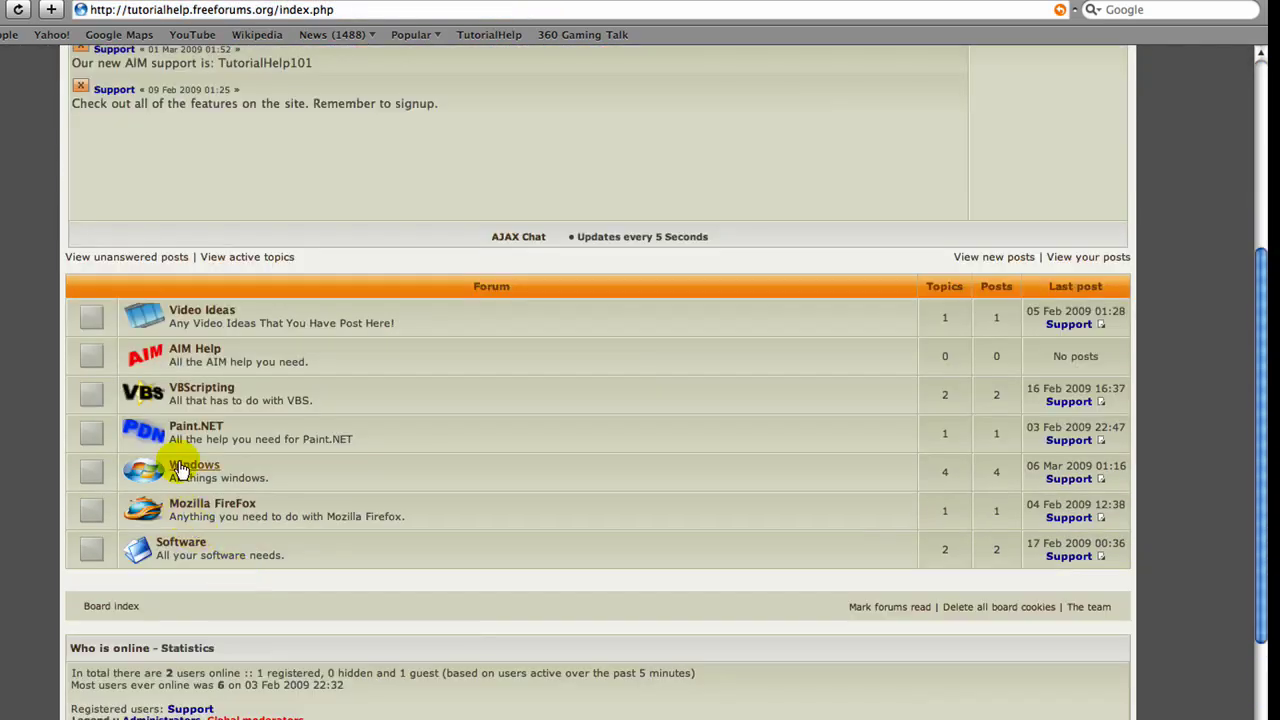
left_click(186, 471)
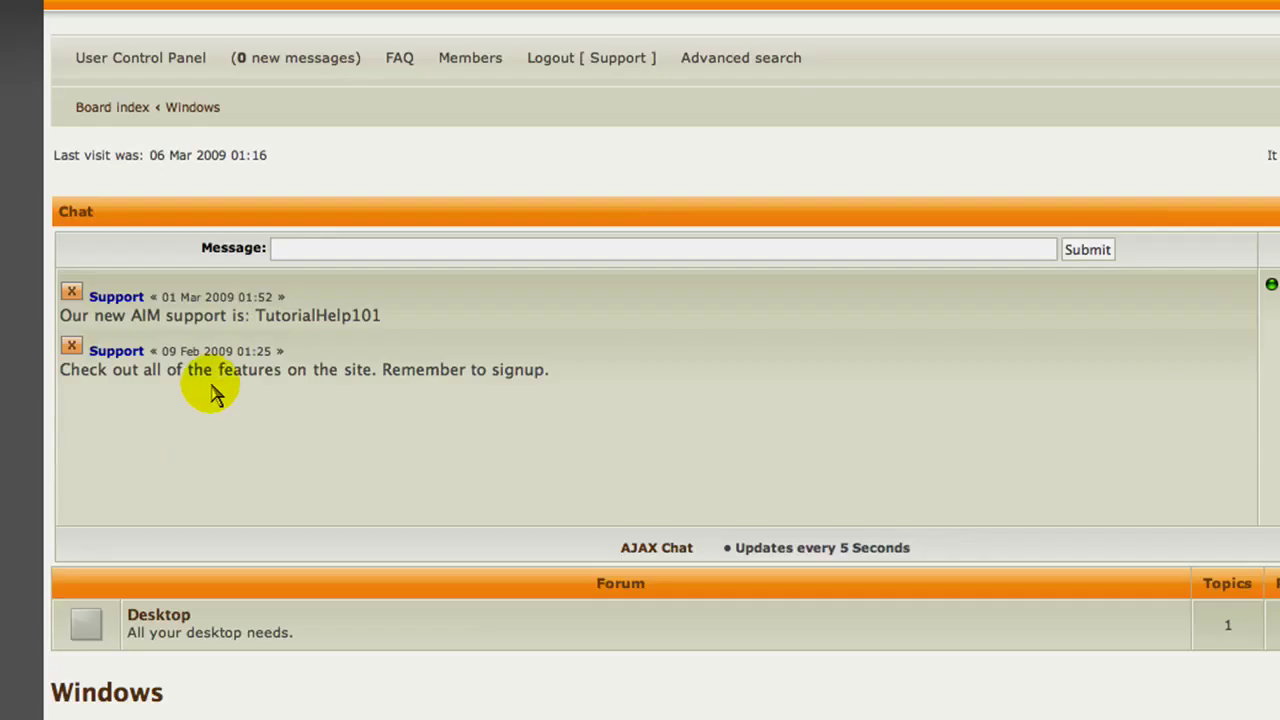
scroll(171, 417, "down", 2)
scroll(195, 347, "down", 3)
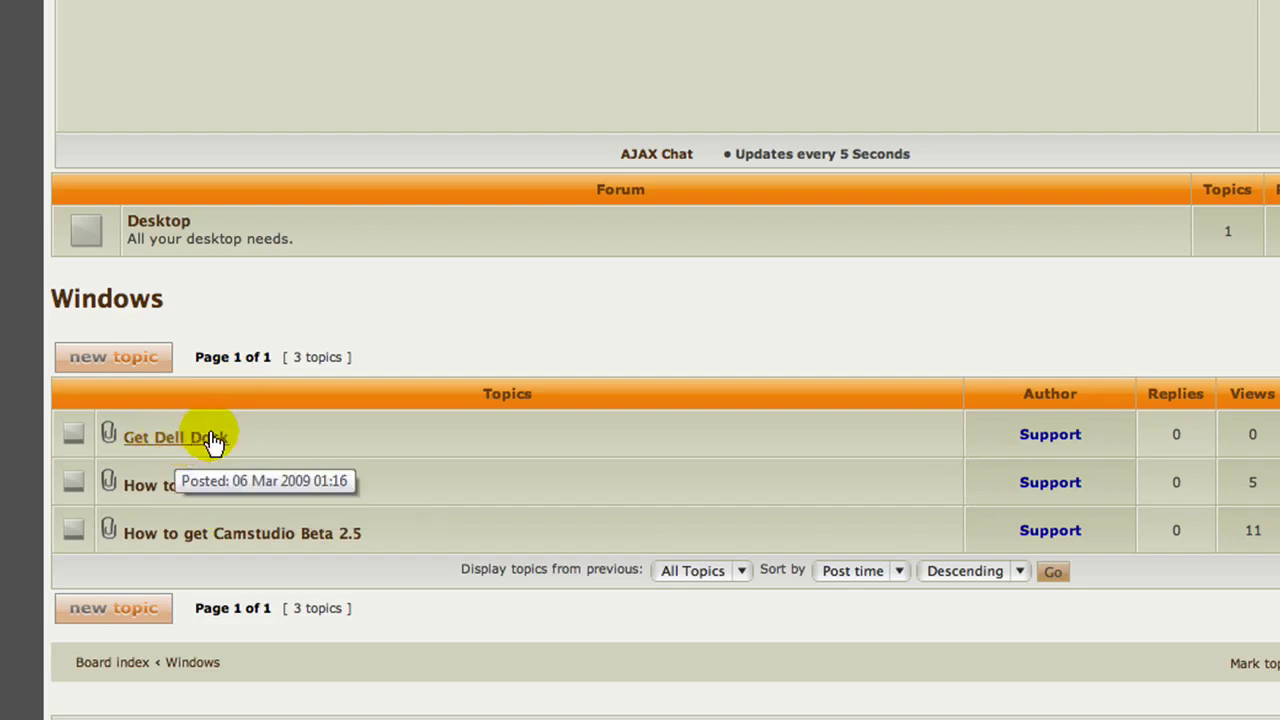
left_click(174, 440)
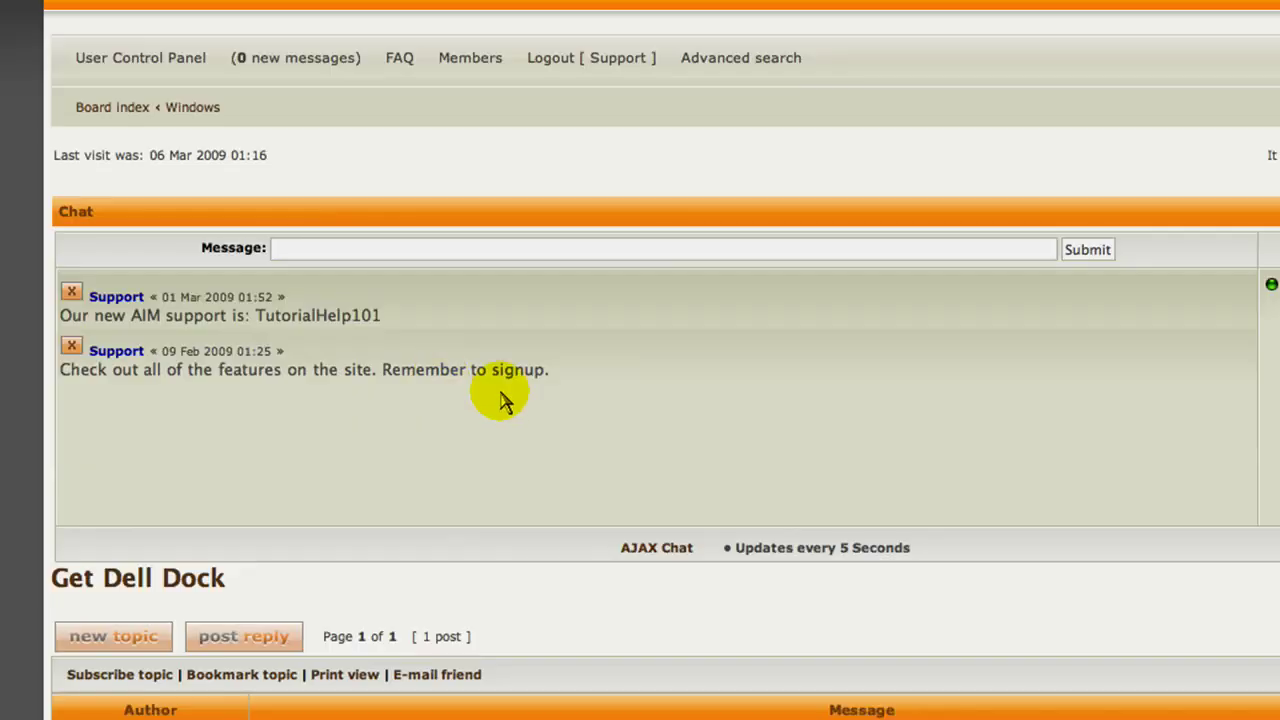
scroll(383, 495, "down", 5)
scroll(306, 500, "down", 3)
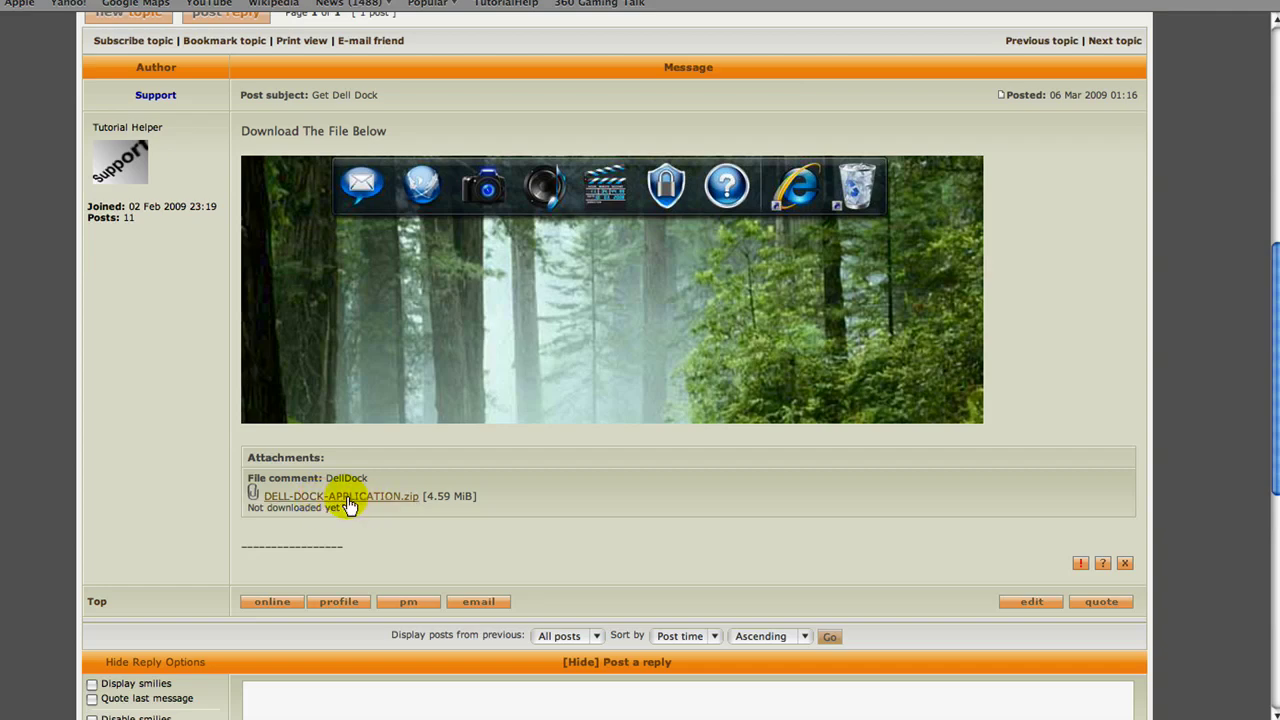
left_click(358, 505)
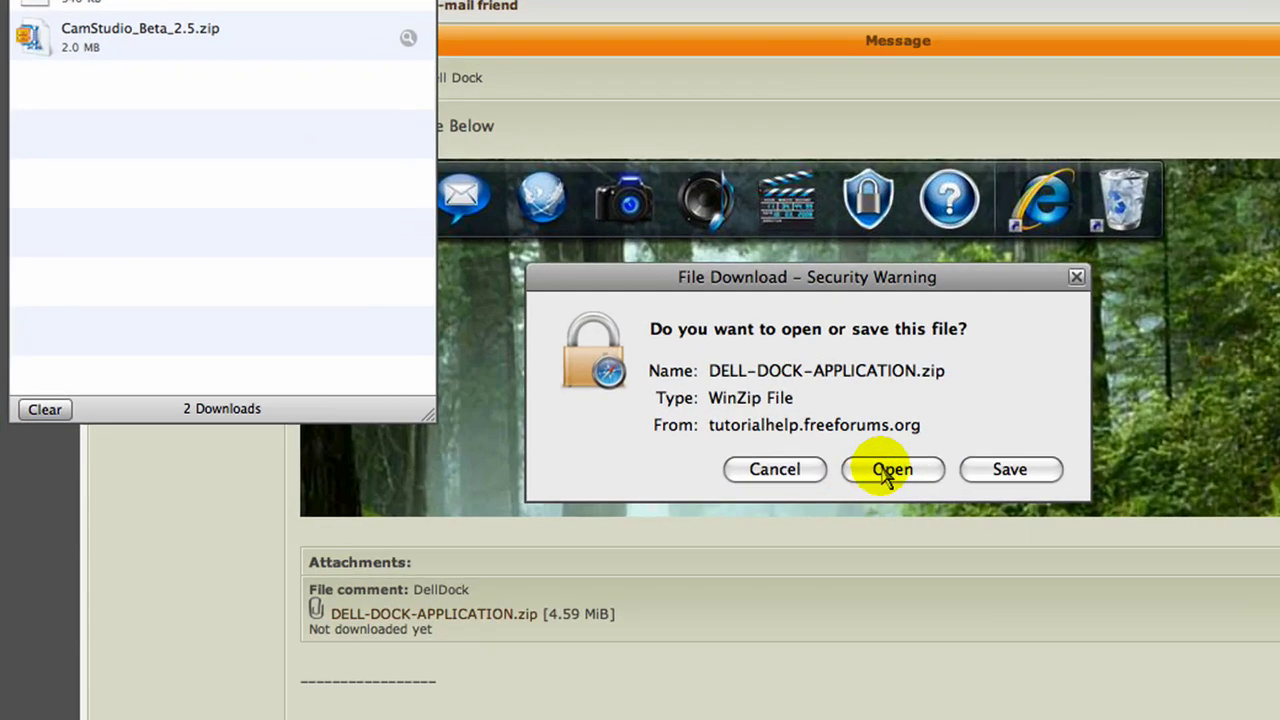
- Save DELL-DOCK-APPLICATION.zip to the Desktop, replacing the existing copy, and close Downloads
left_click(1027, 483)
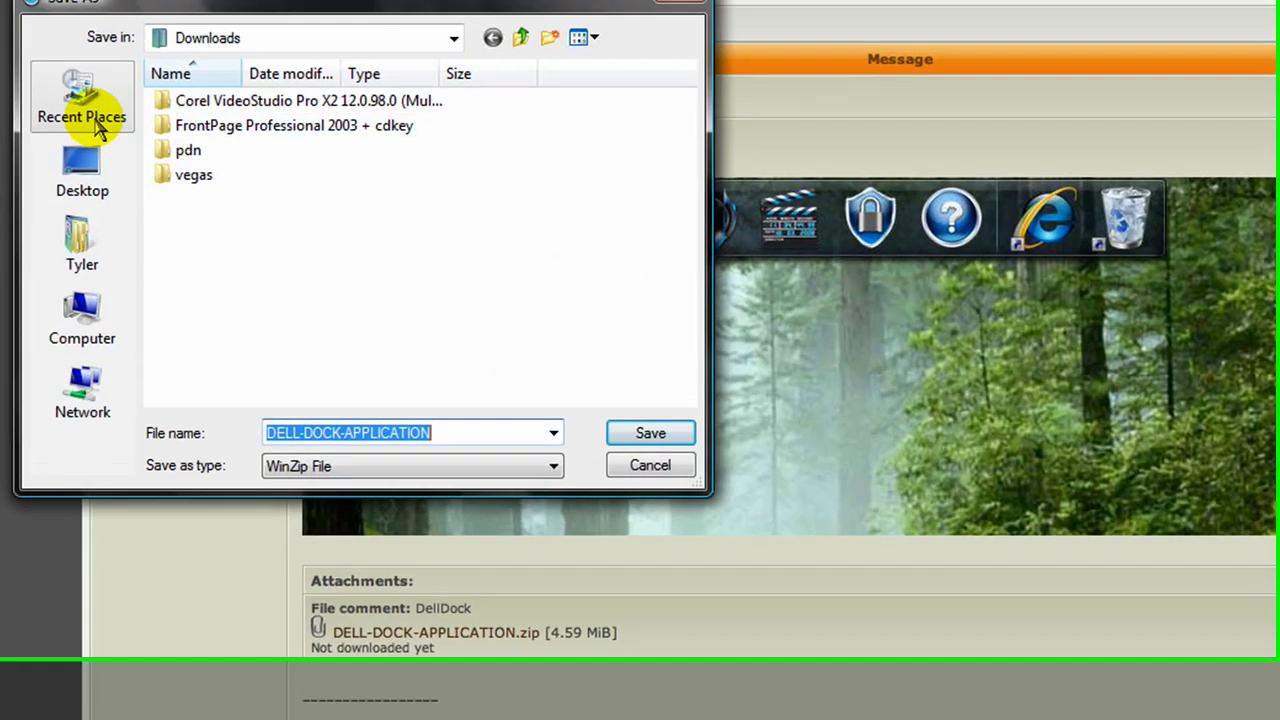
left_click(80, 152)
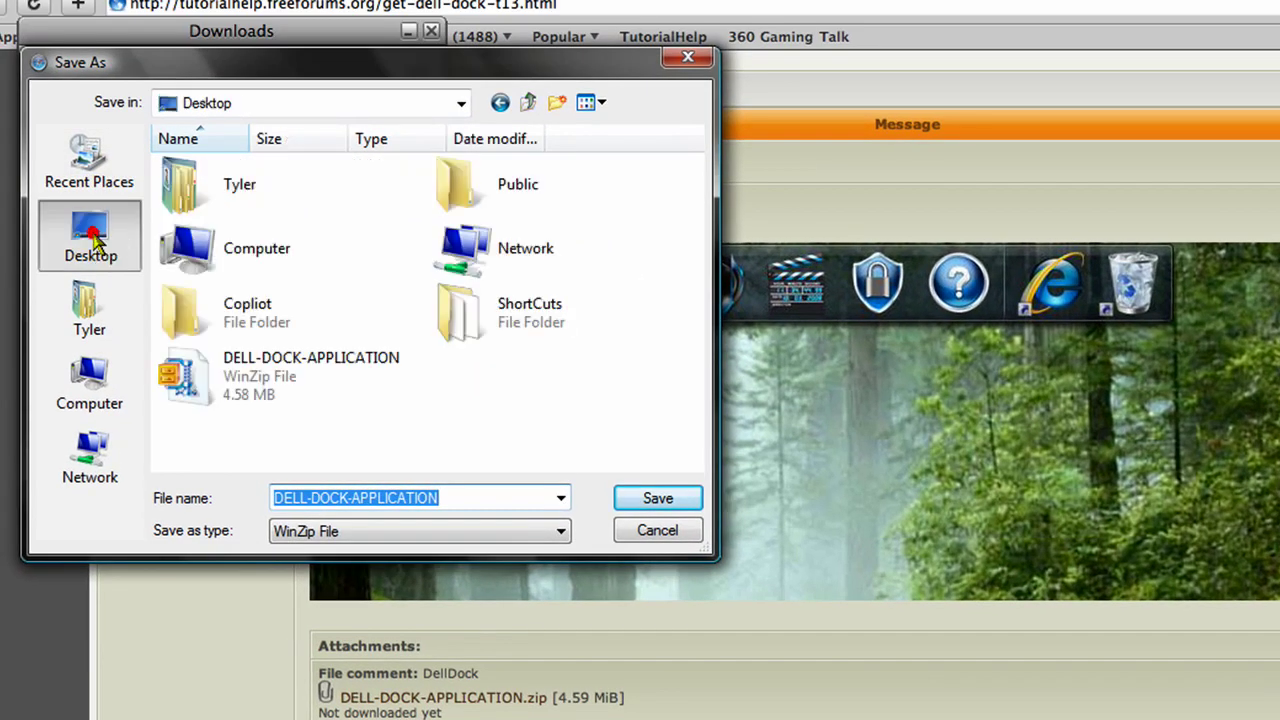
left_click(460, 418)
left_click(625, 498)
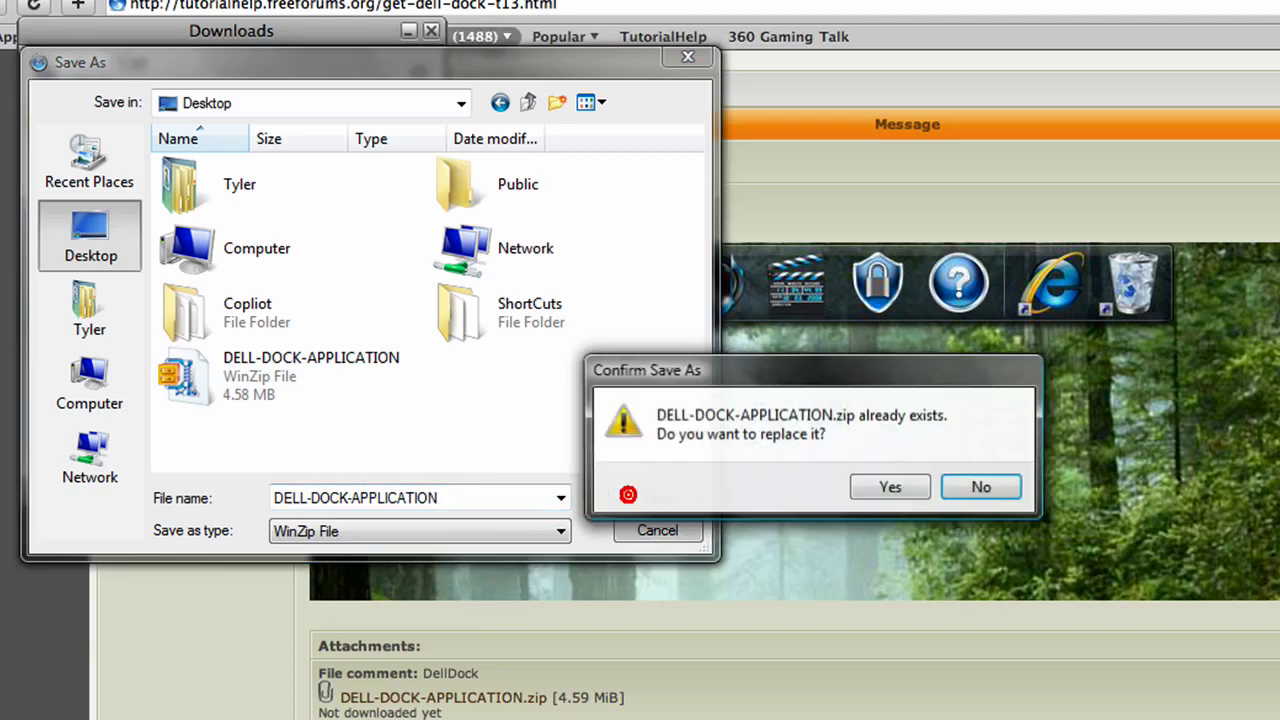
left_click(890, 487)
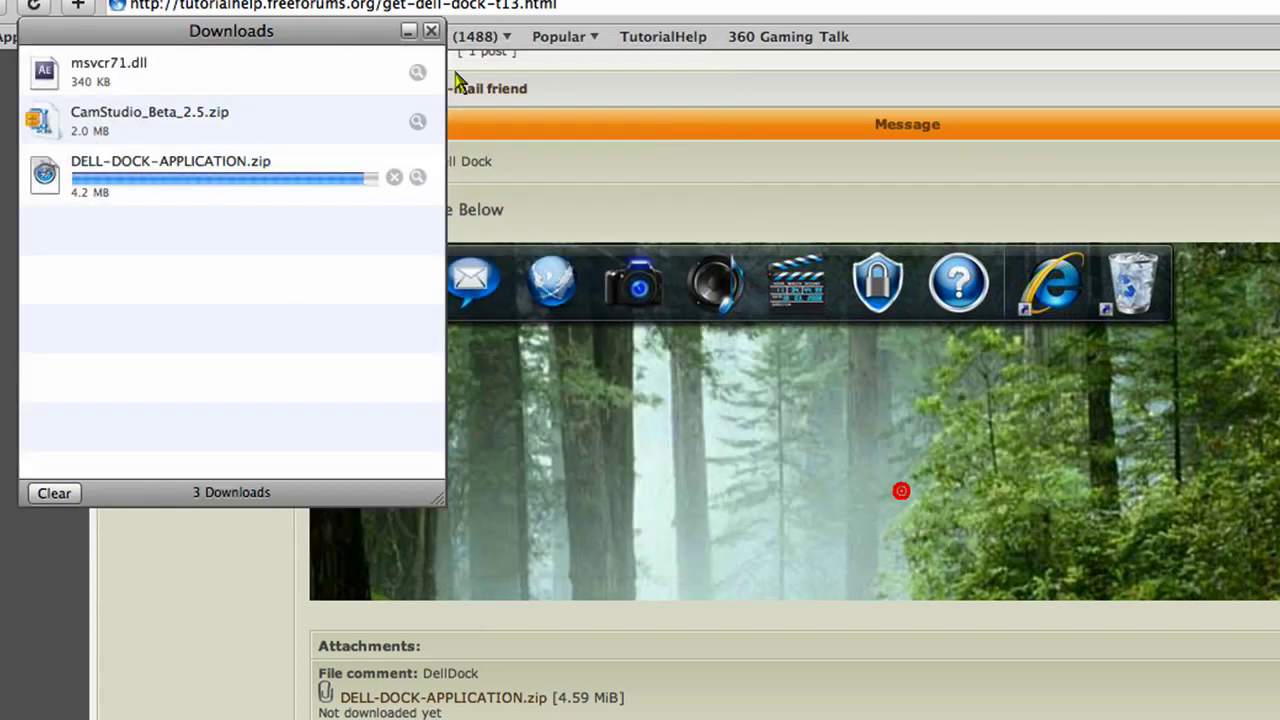
left_click(435, 34)
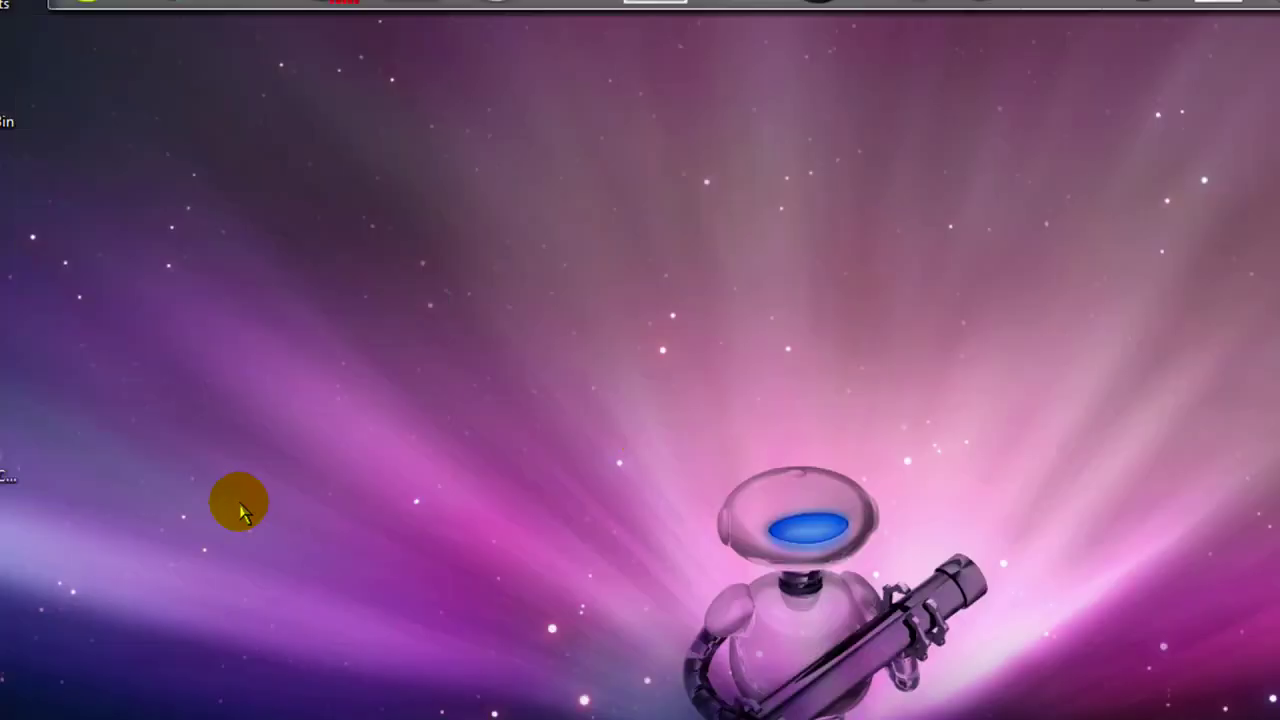
- Open the downloaded zip from the desktop and start extracting its files
left_click_drag(12, 445, 806, 470)
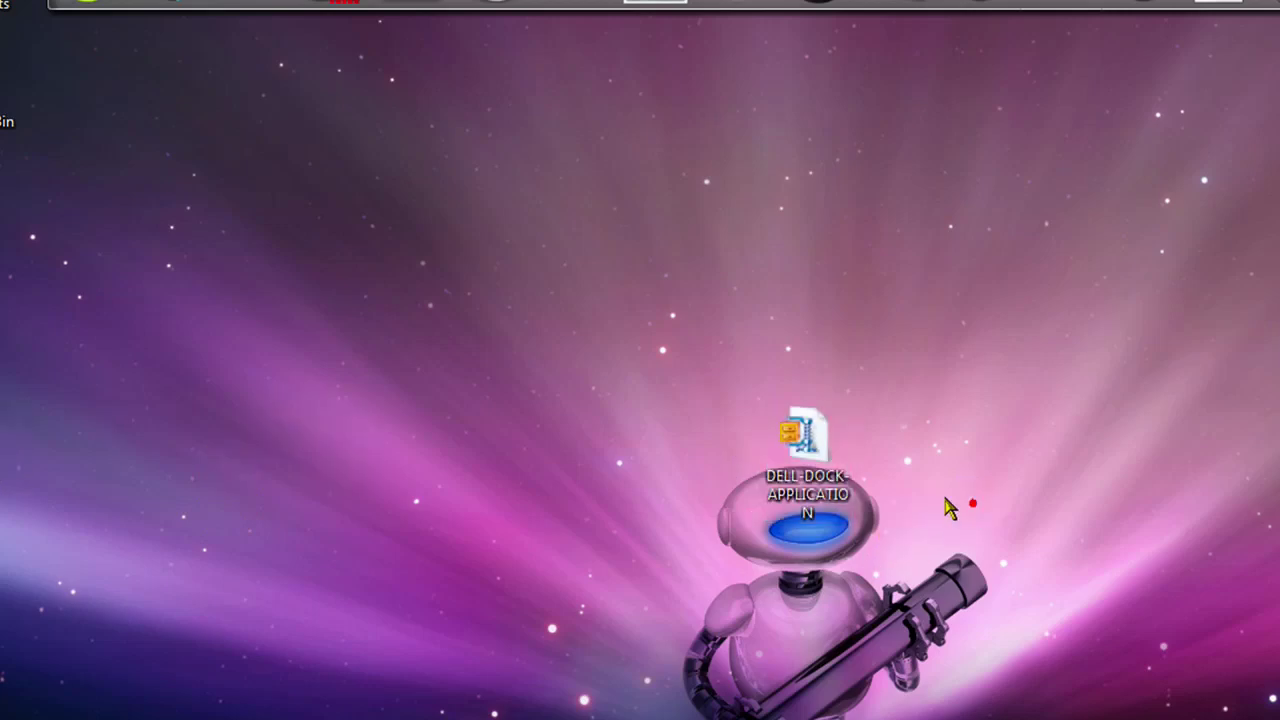
double_click(806, 430)
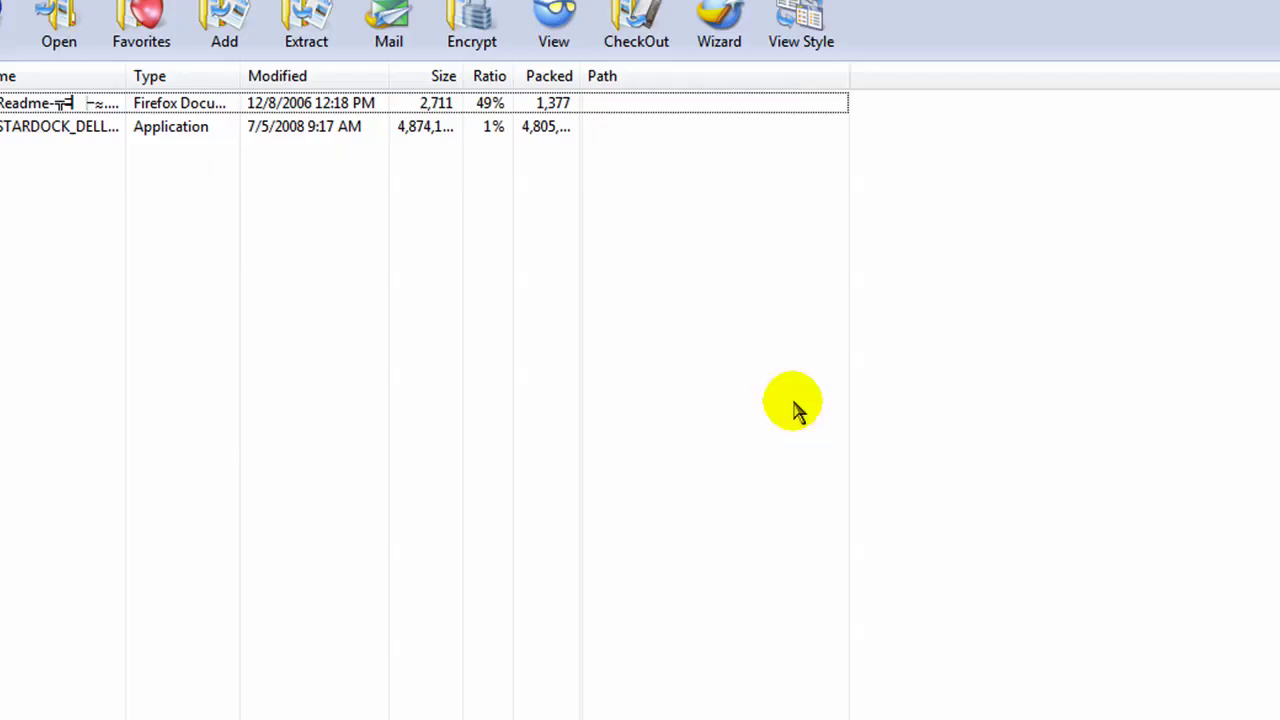
left_click(310, 25)
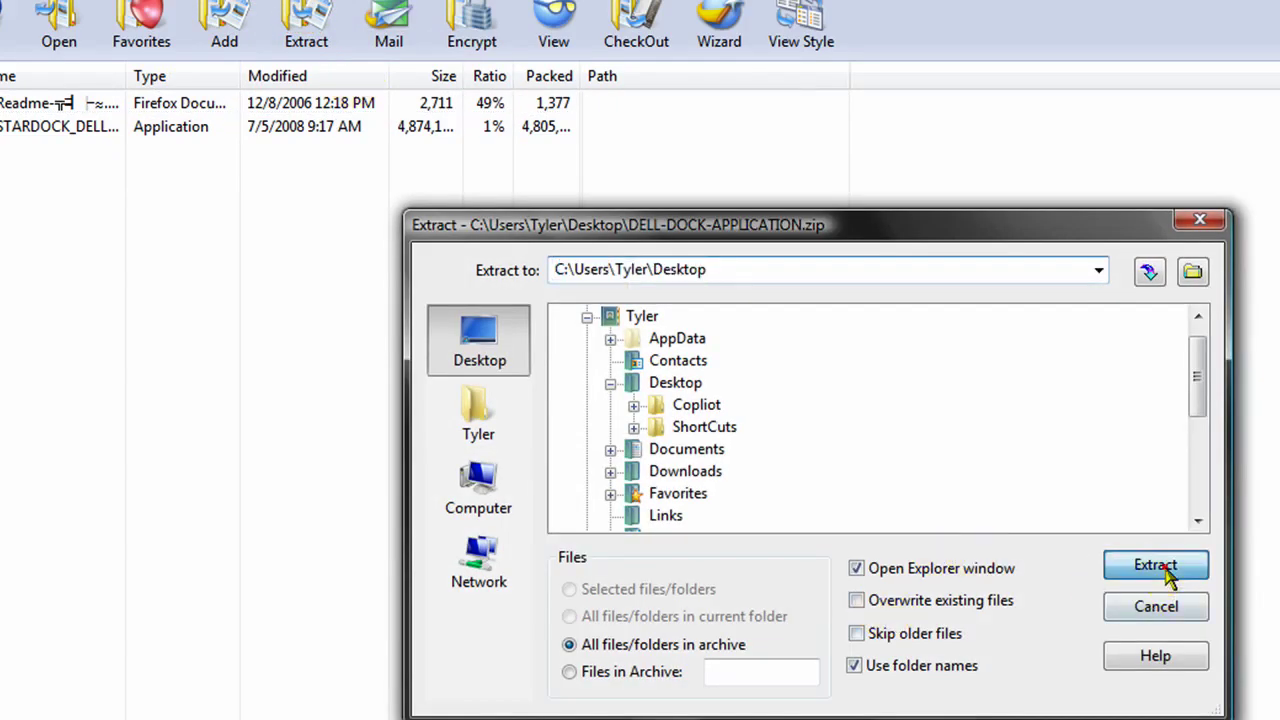
- Extract the Readme and STARDOCK installer to the Desktop, then close the folder window
left_click(1160, 567)
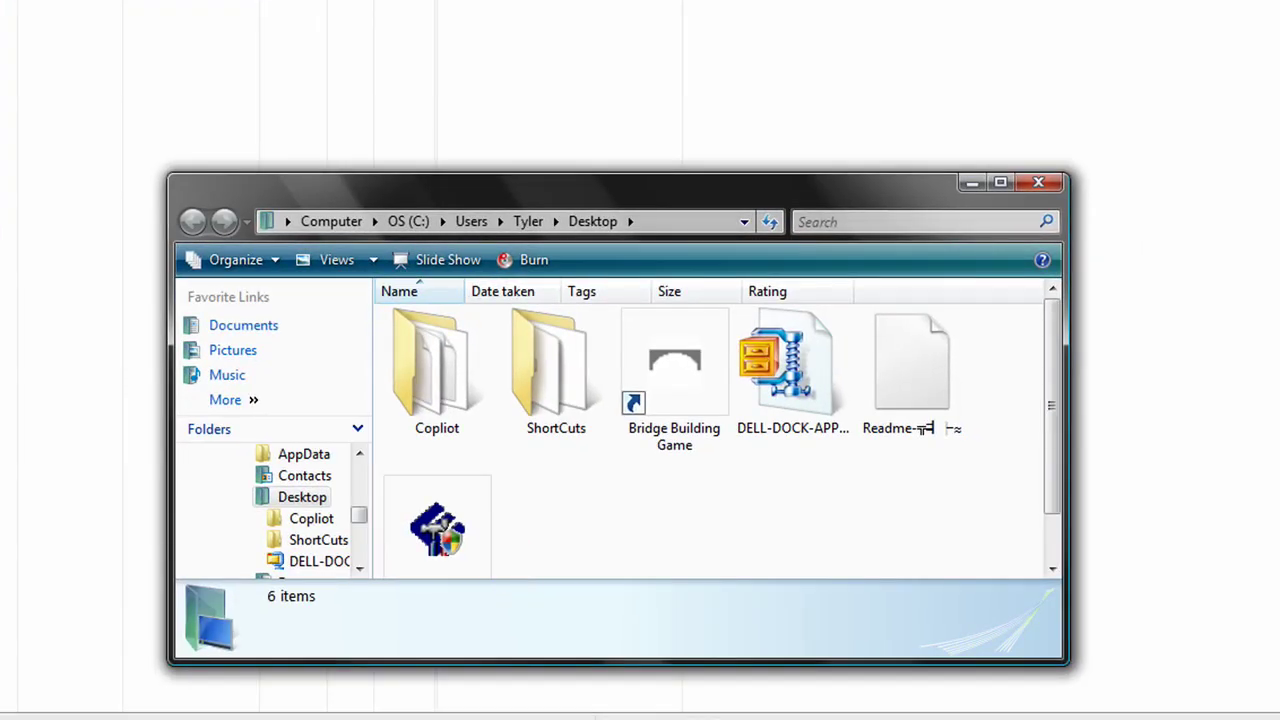
left_click(1040, 182)
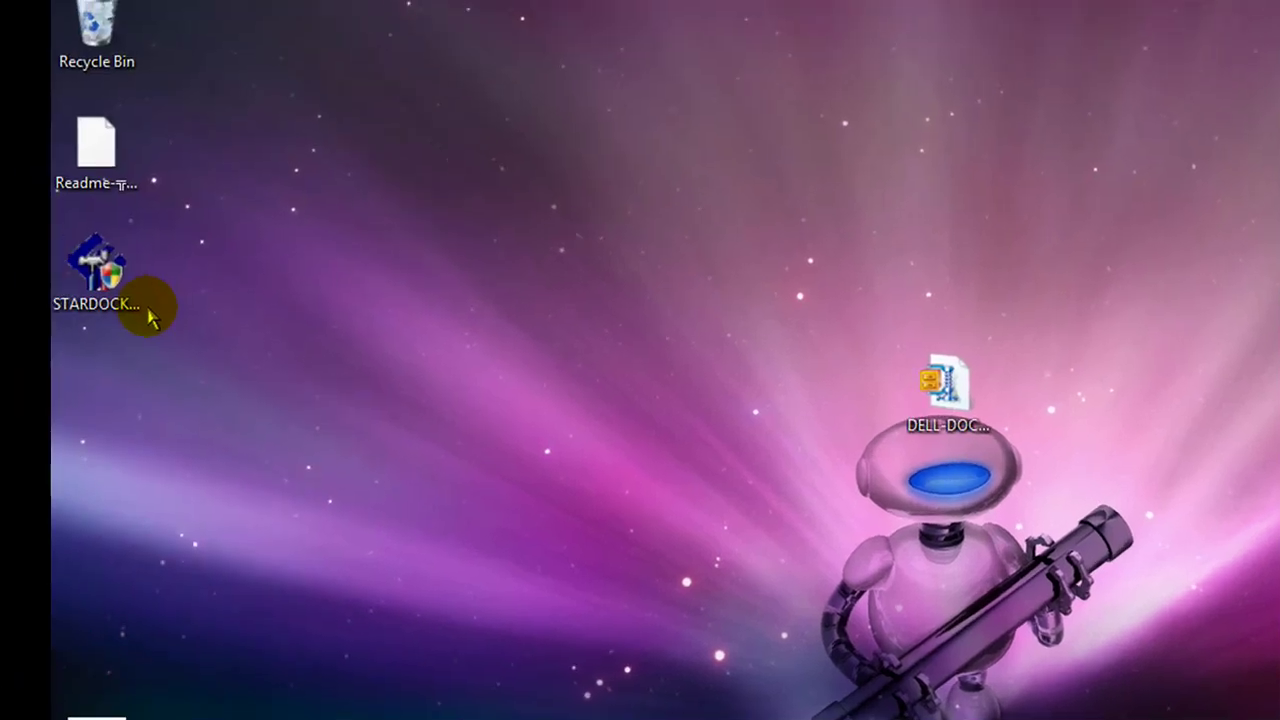
- Run the STARDOCK installer and continue until Dell Dock launches across the top of the desktop
left_click_drag(150, 318, 703, 486)
double_click(662, 380)
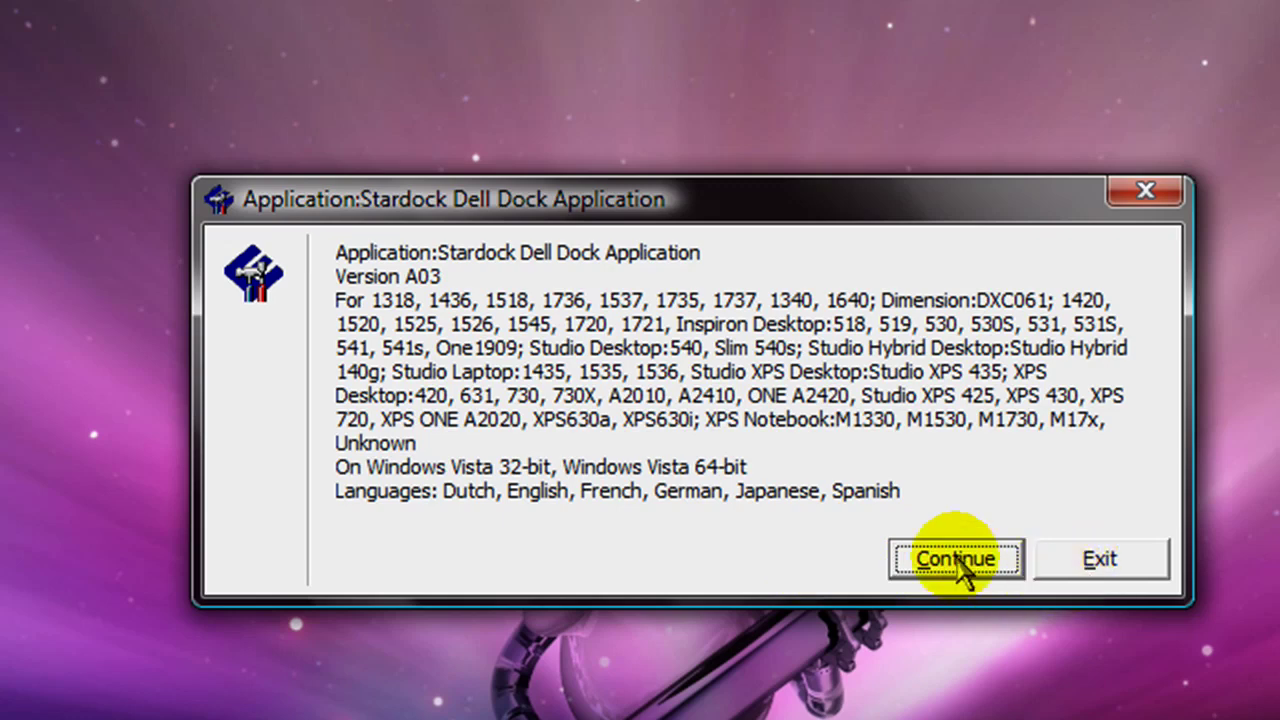
left_click(1103, 570)
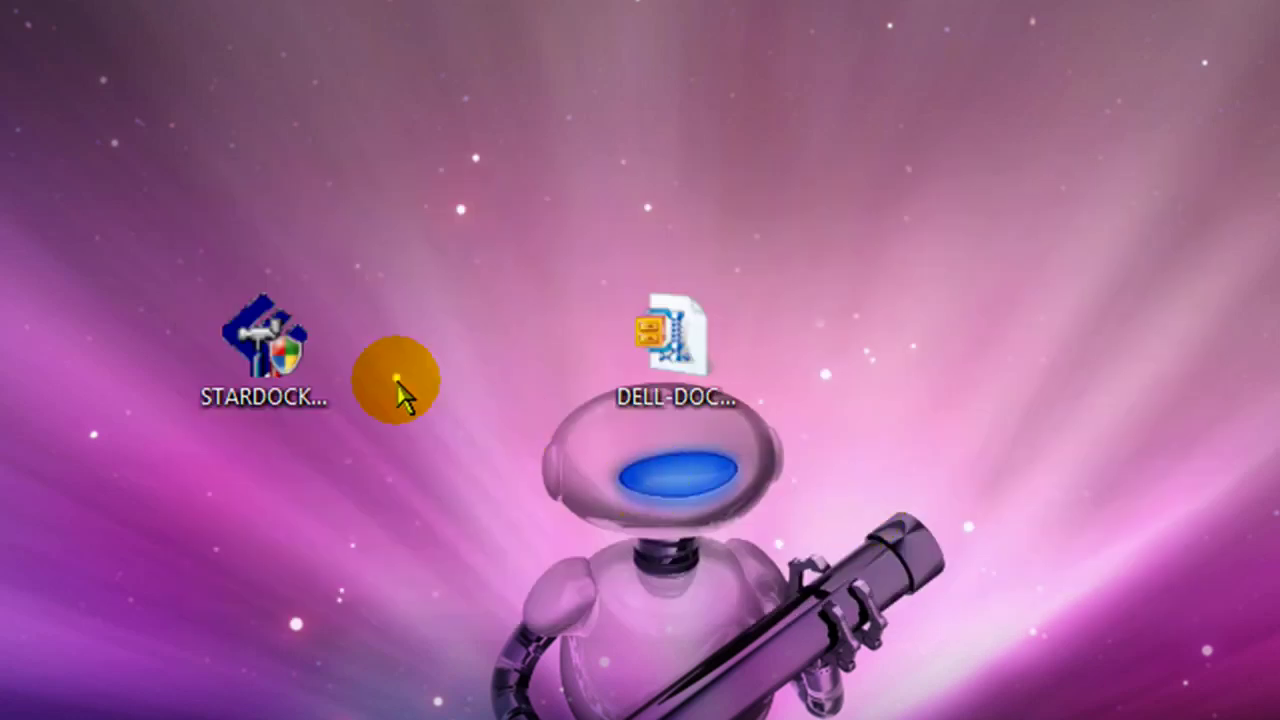
left_click(233, 362)
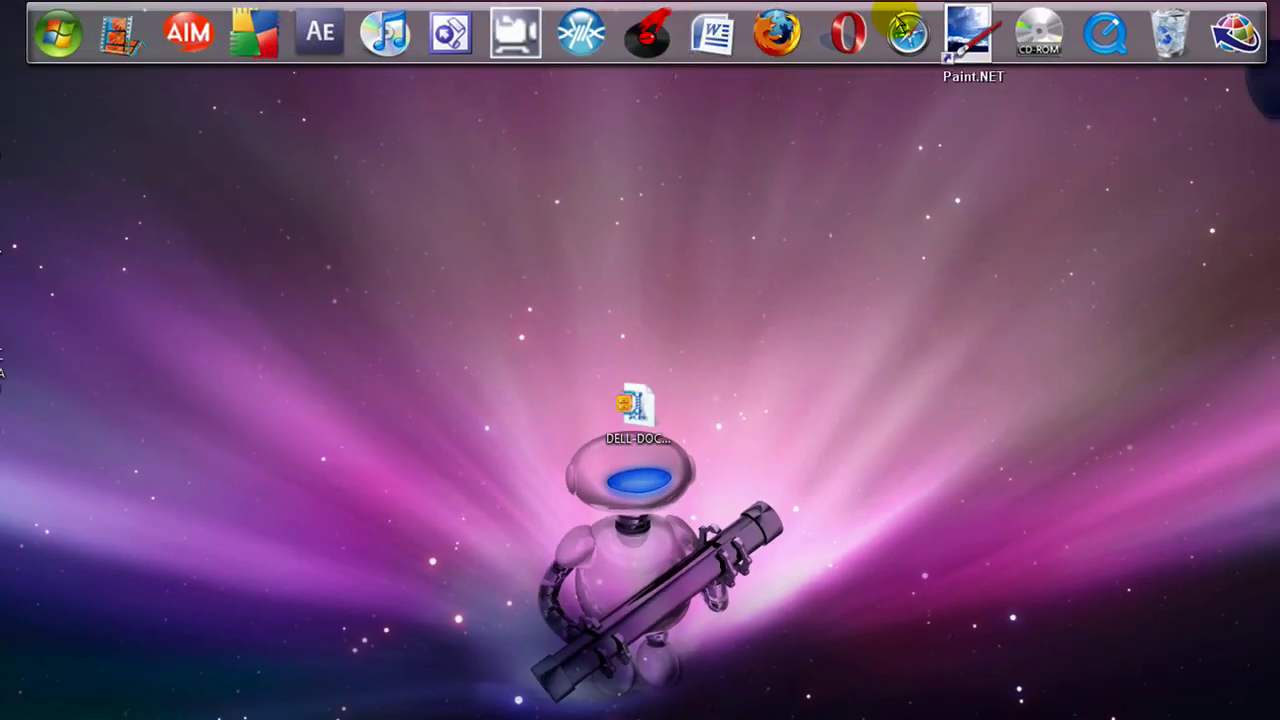
- In Advanced settings, color the dock black after trying pink and dark blue, then view Add a shortcut help
right_click(682, 25)
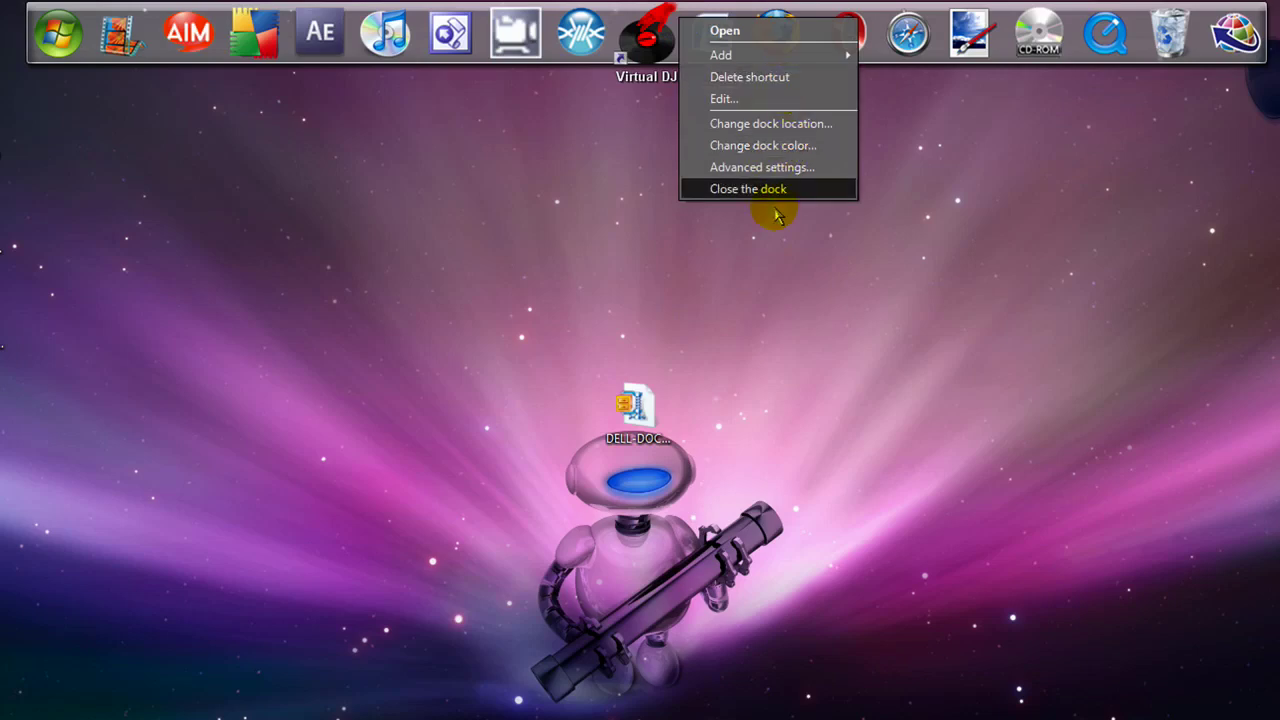
left_click(766, 168)
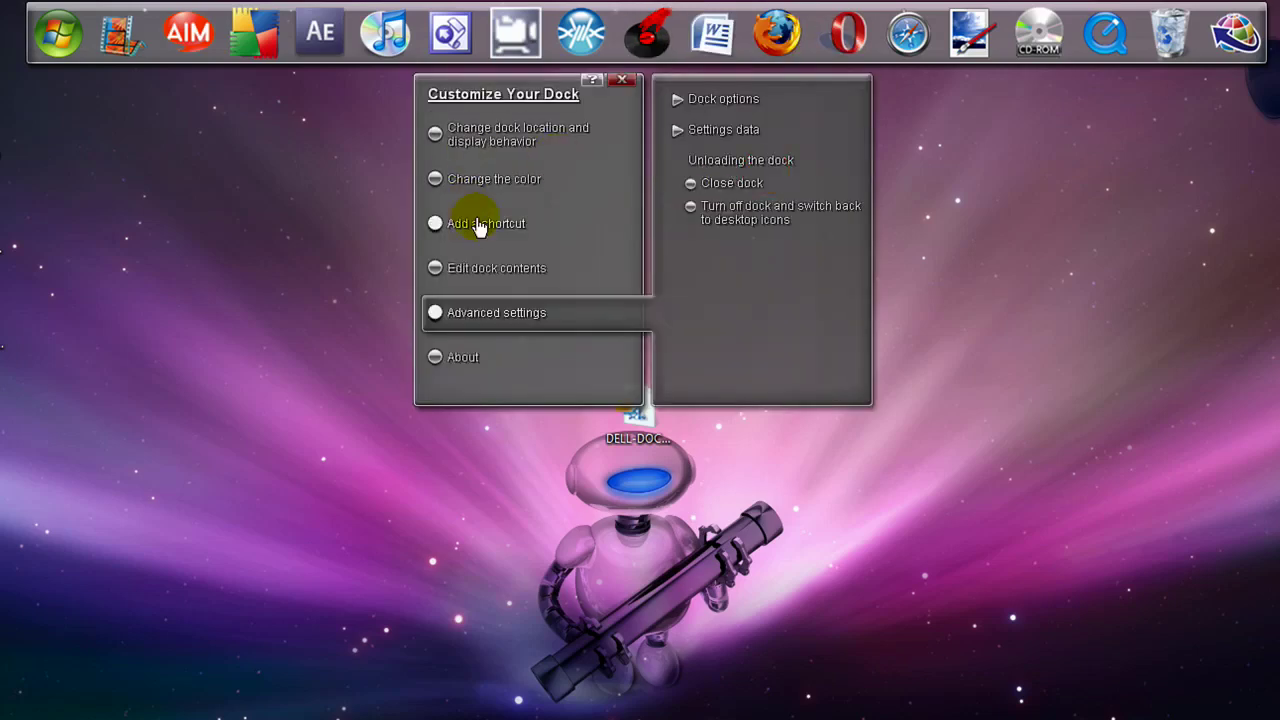
left_click(500, 186)
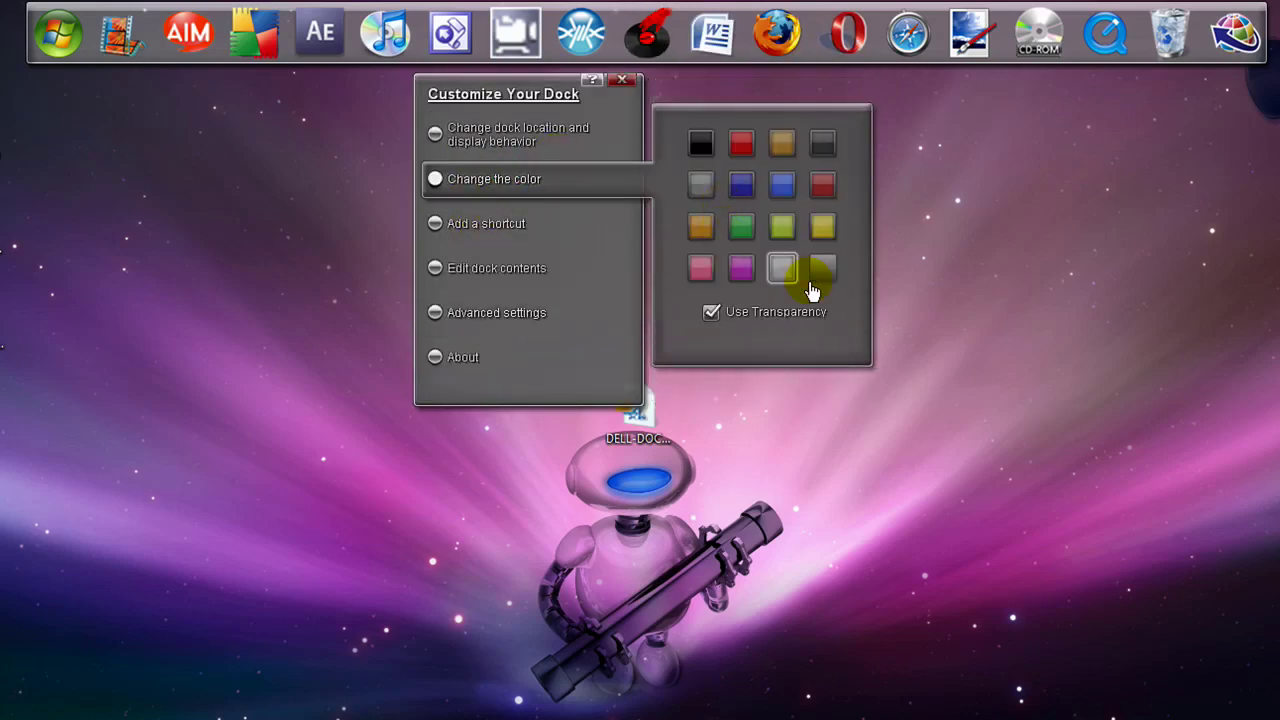
left_click(741, 270)
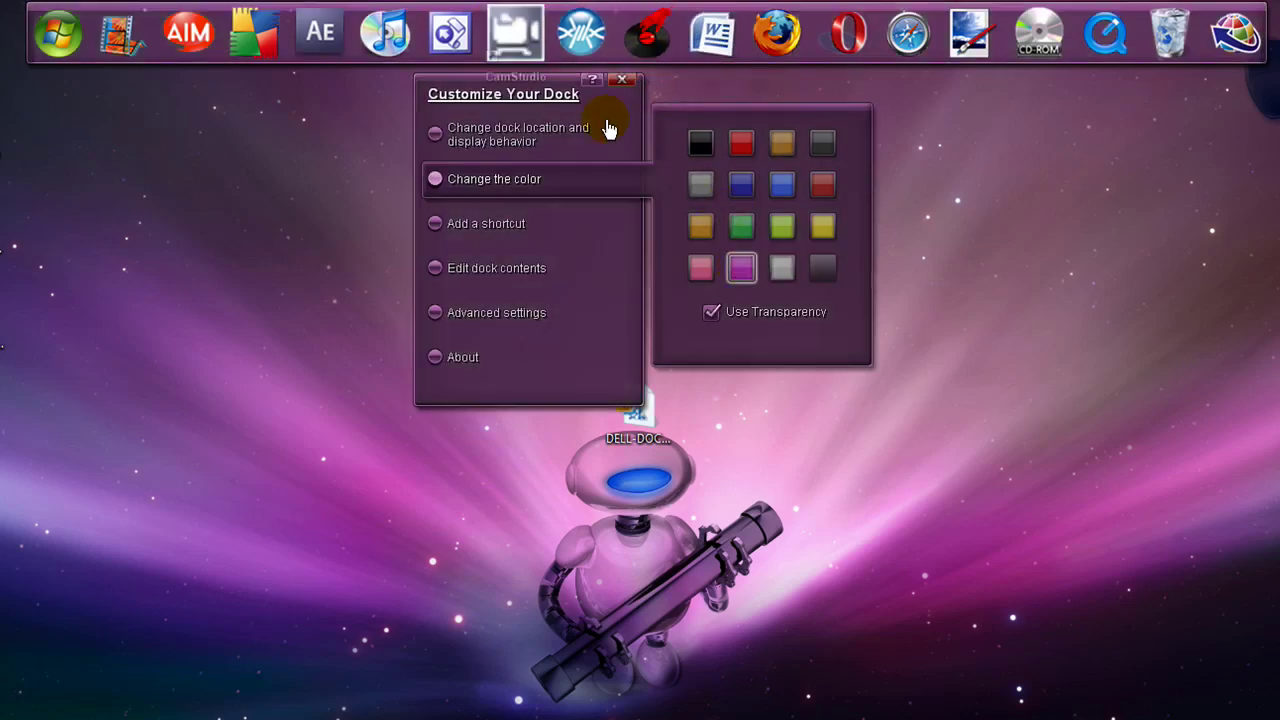
left_click(747, 189)
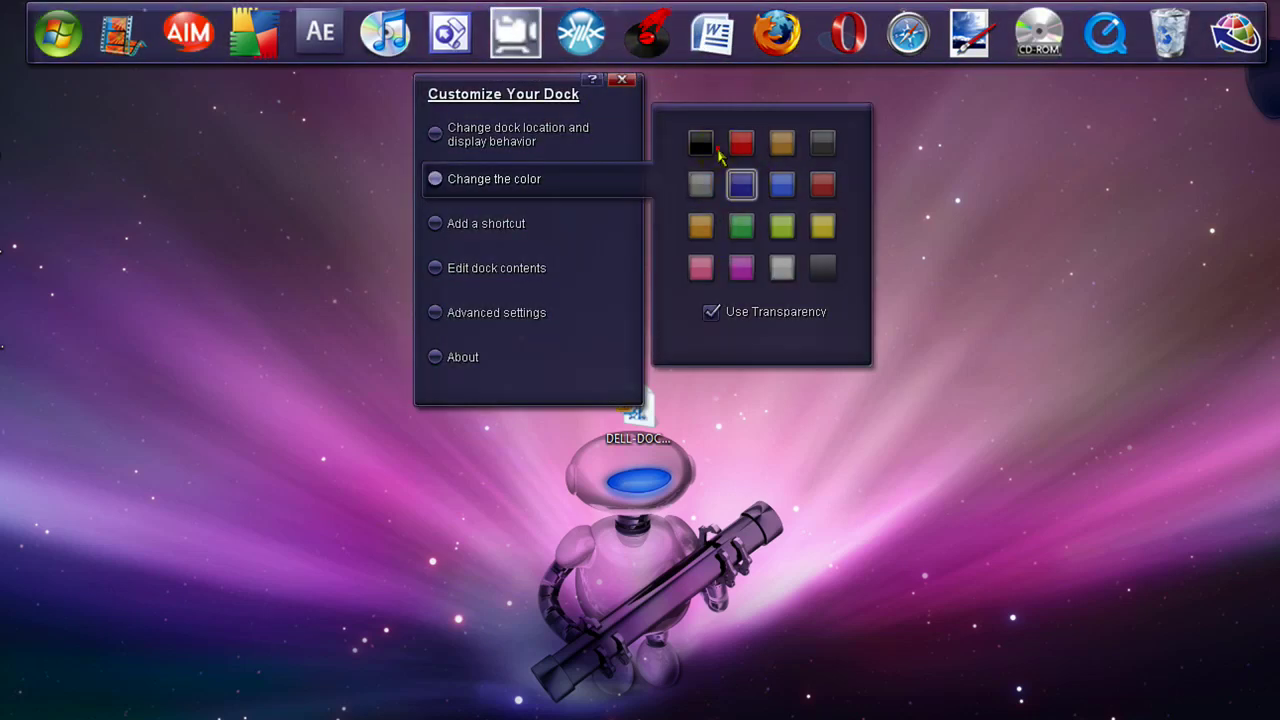
left_click(711, 148)
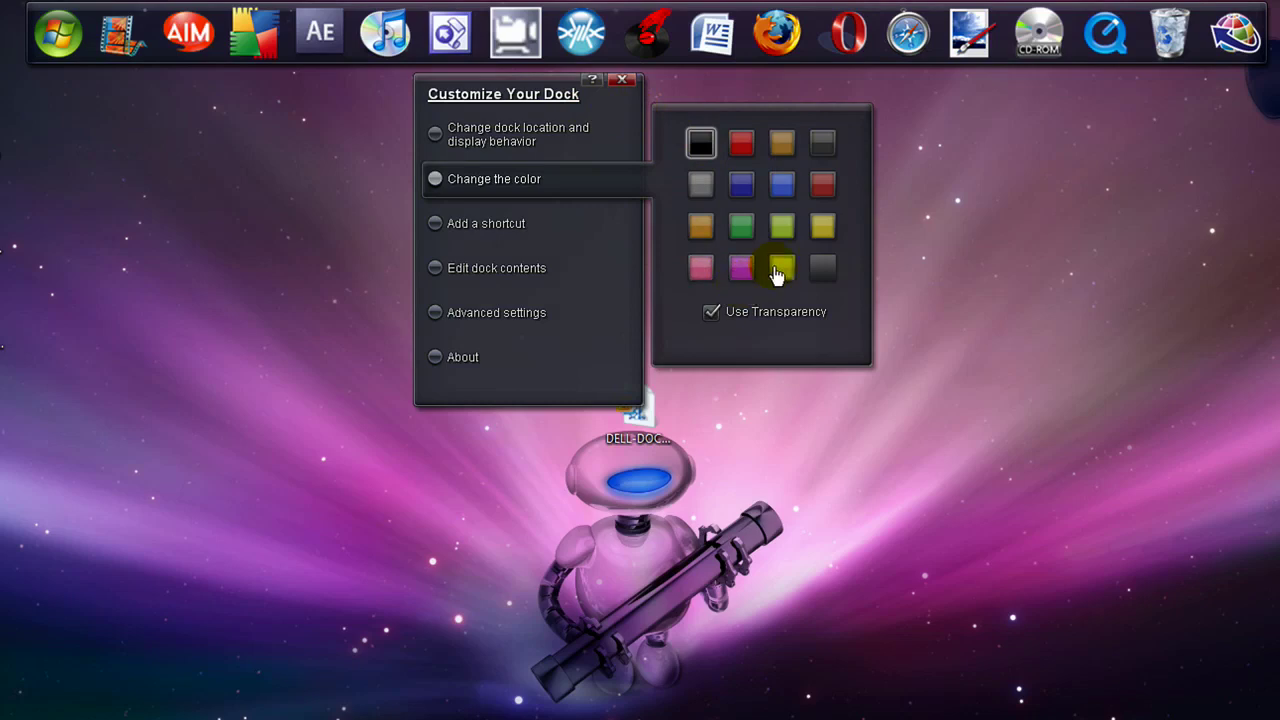
left_click(486, 236)
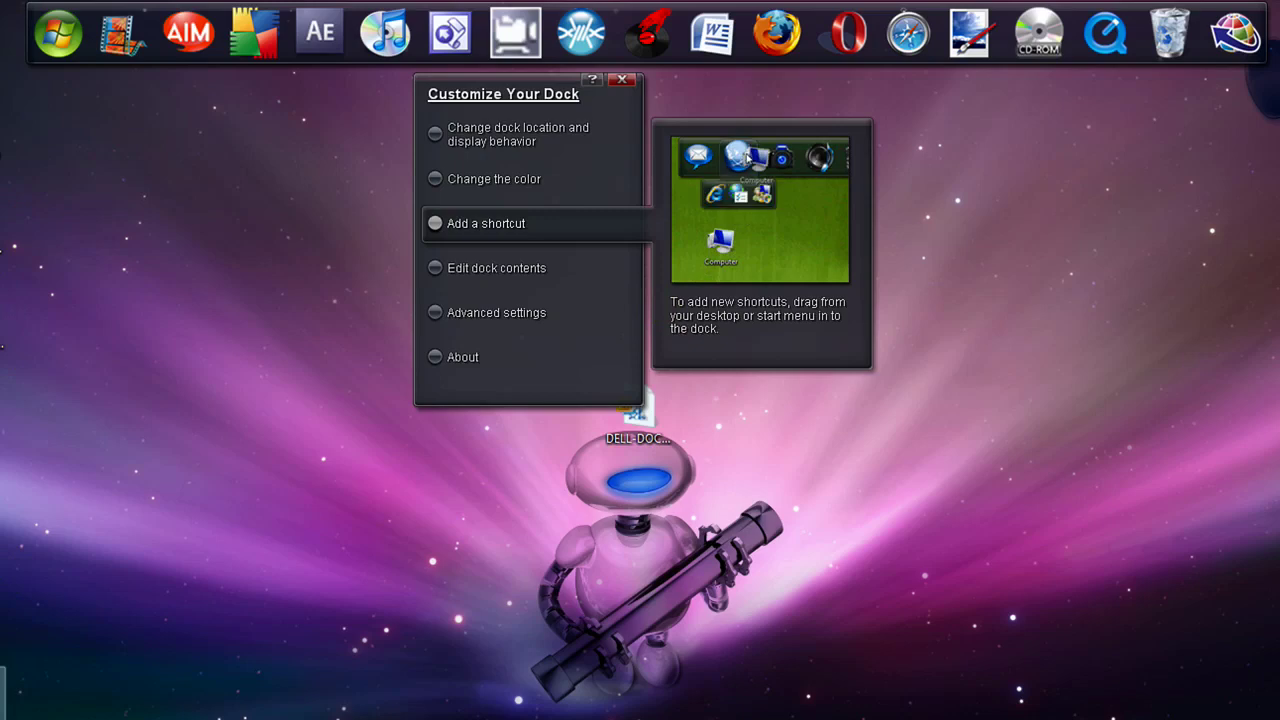
- Drag the Bridge Building Game shortcut onto the dock and remove its desktop icon
mouse_move(4, 690)
left_mouse_down()
mouse_move(110, 690)
mouse_move(475, 545)
mouse_move(315, 505)
mouse_move(415, 290)
mouse_move(572, 30)
left_mouse_up()
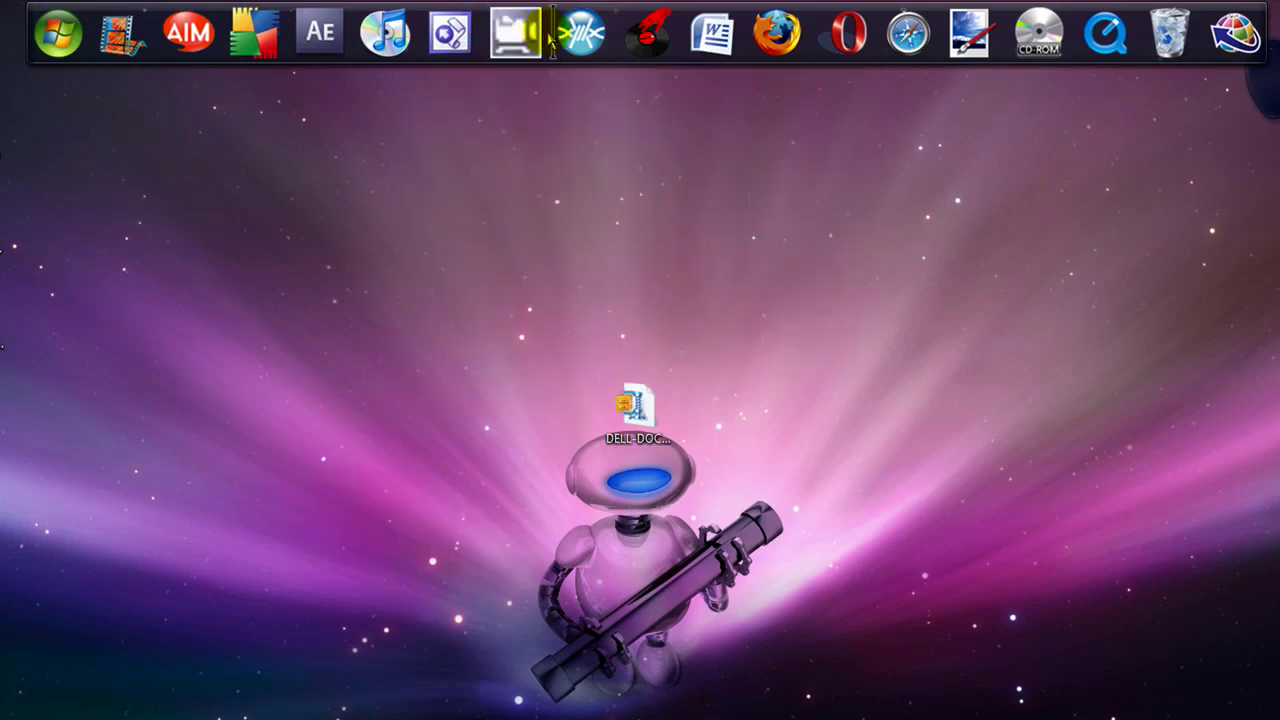
left_click_drag(622, 68, 600, 45)
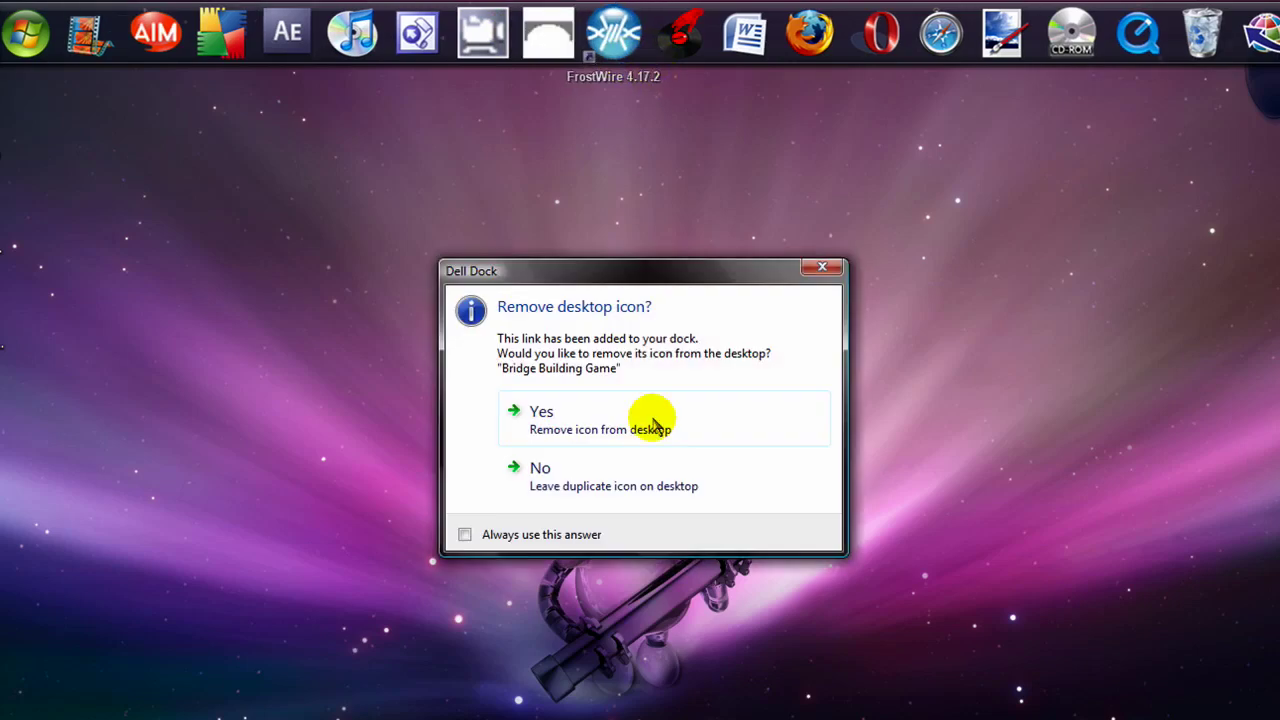
left_click(586, 488)
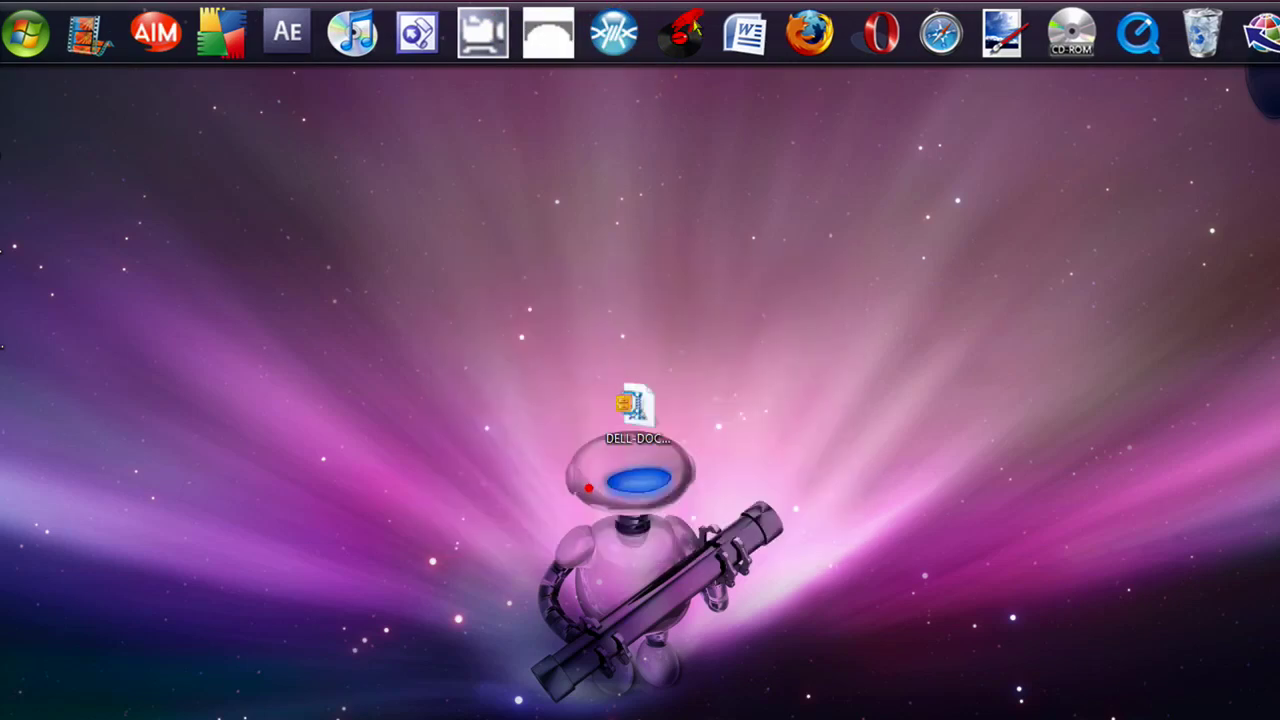
right_click(652, 58)
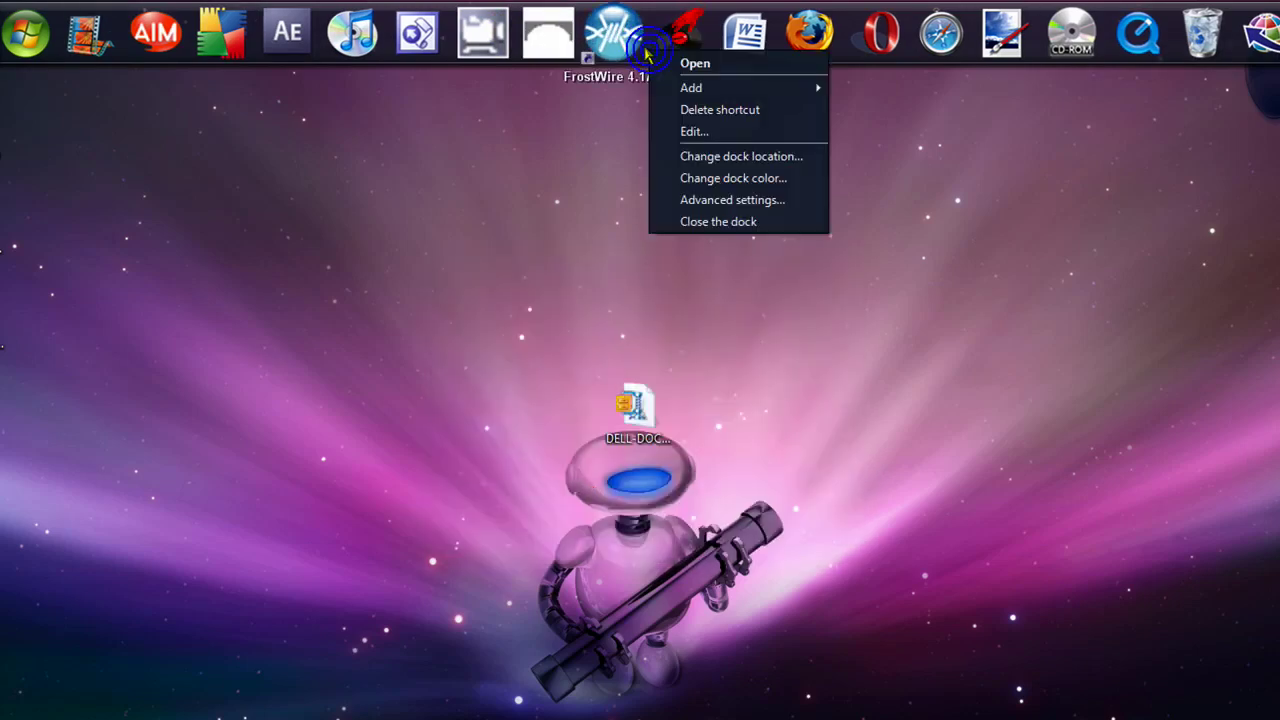
- Set the dock's icon effect to 'grow' after trying 'swing', then show location and display-behaviour options
left_click(745, 205)
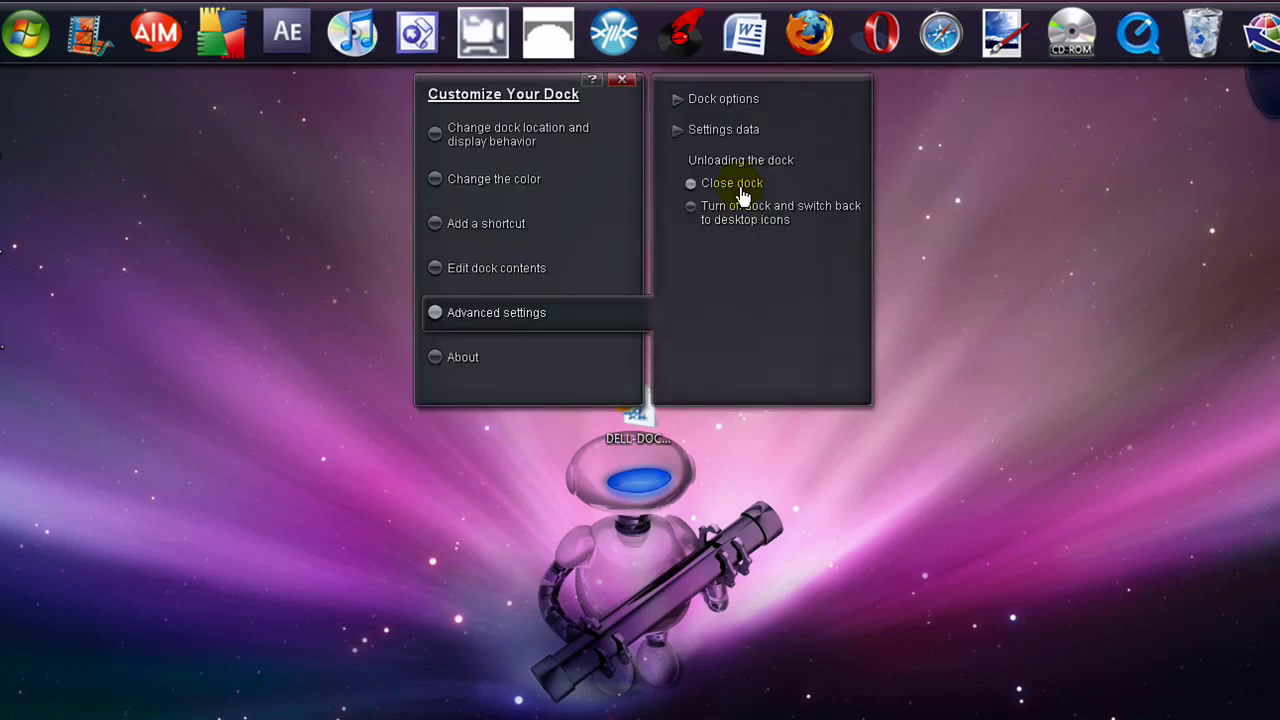
left_click(692, 100)
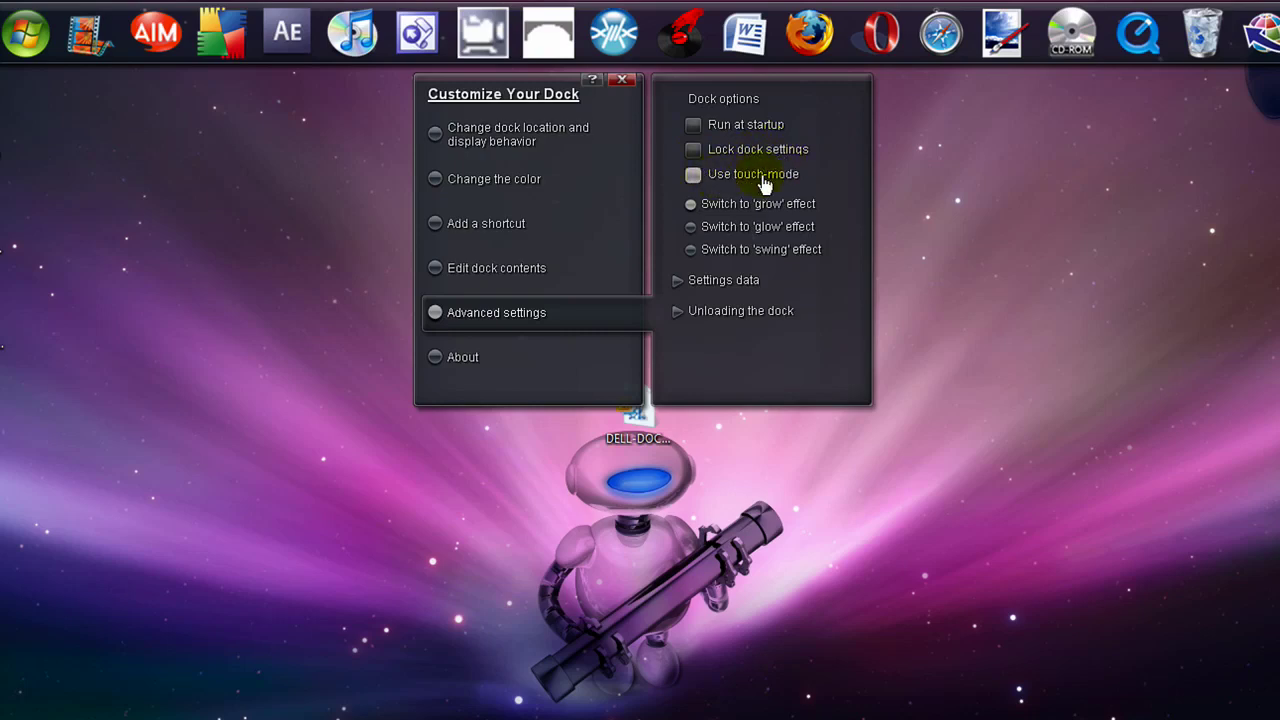
left_click(720, 250)
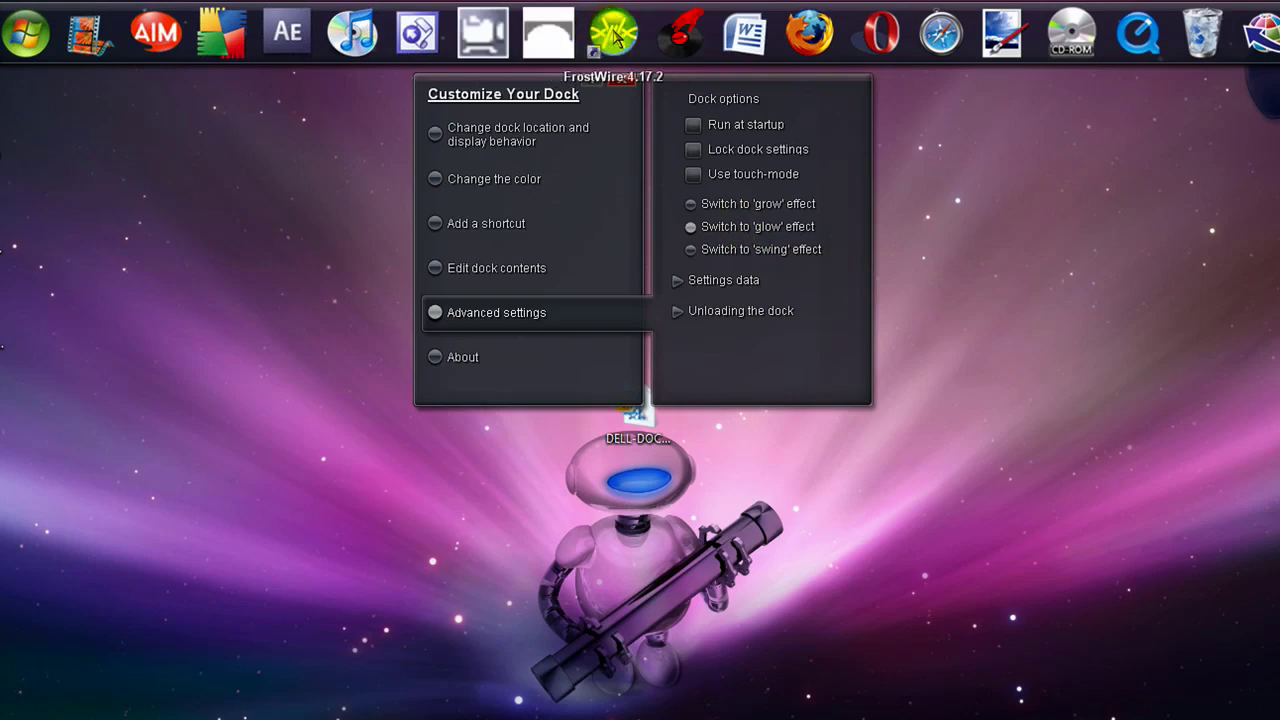
left_click(700, 205)
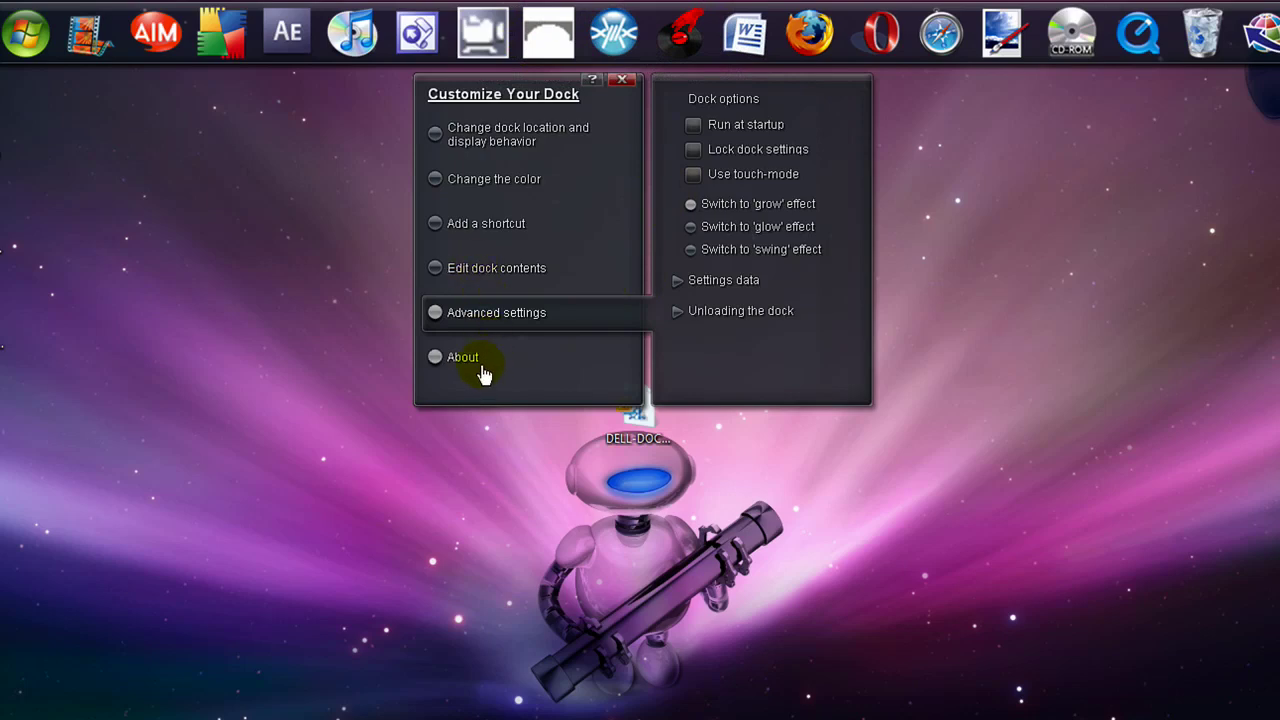
left_click(472, 190)
left_click(474, 135)
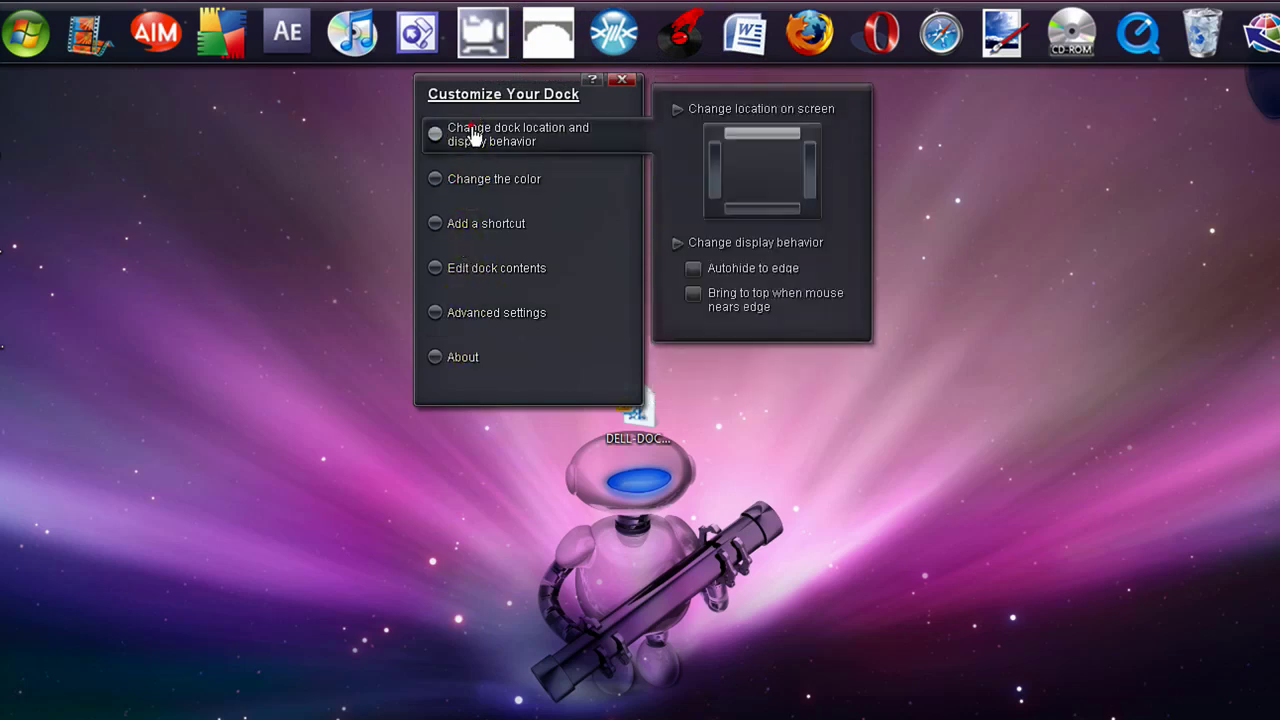
- Try the dock on the right screen edge, return it to the top, and view Edit dock contents
left_click(810, 180)
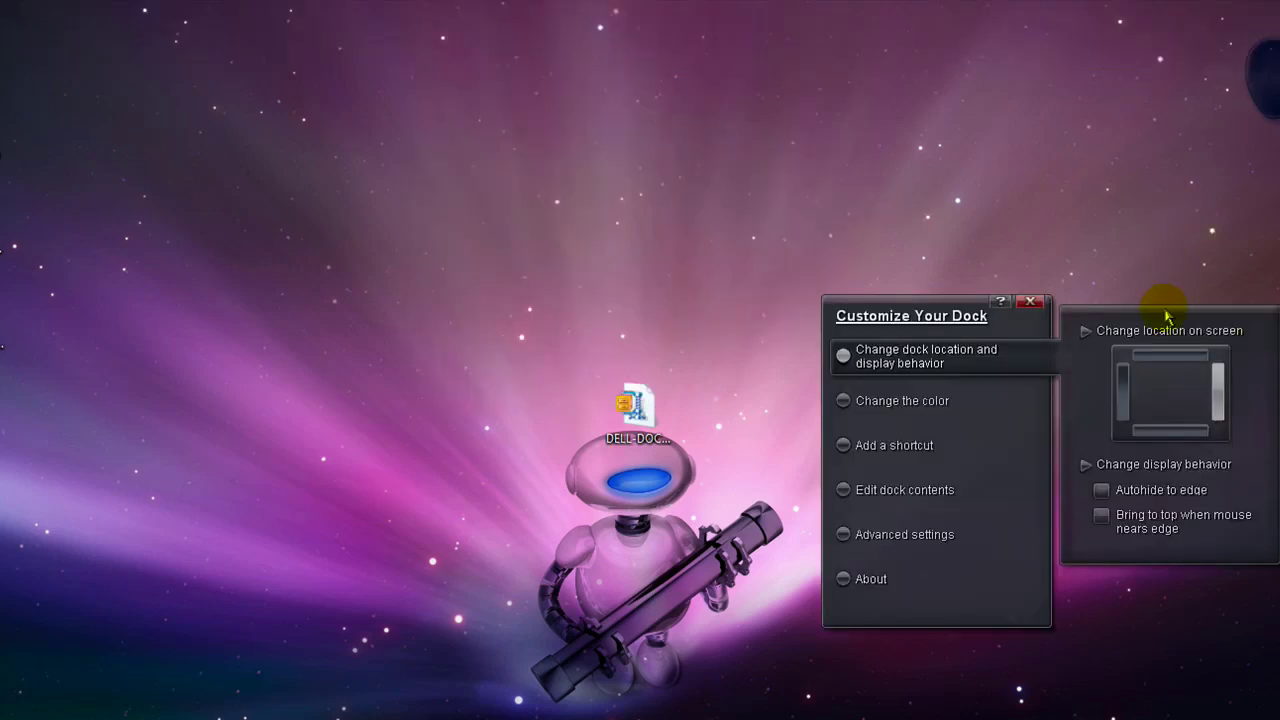
left_click(1166, 365)
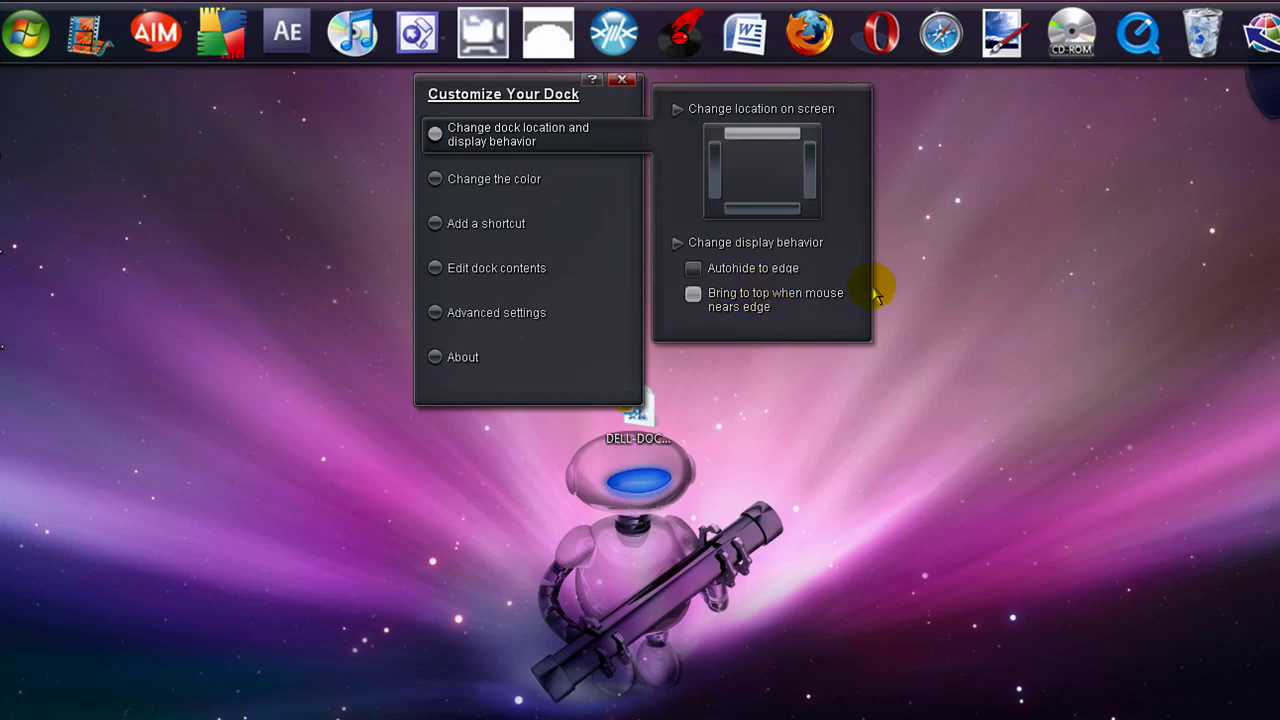
left_click(500, 272)
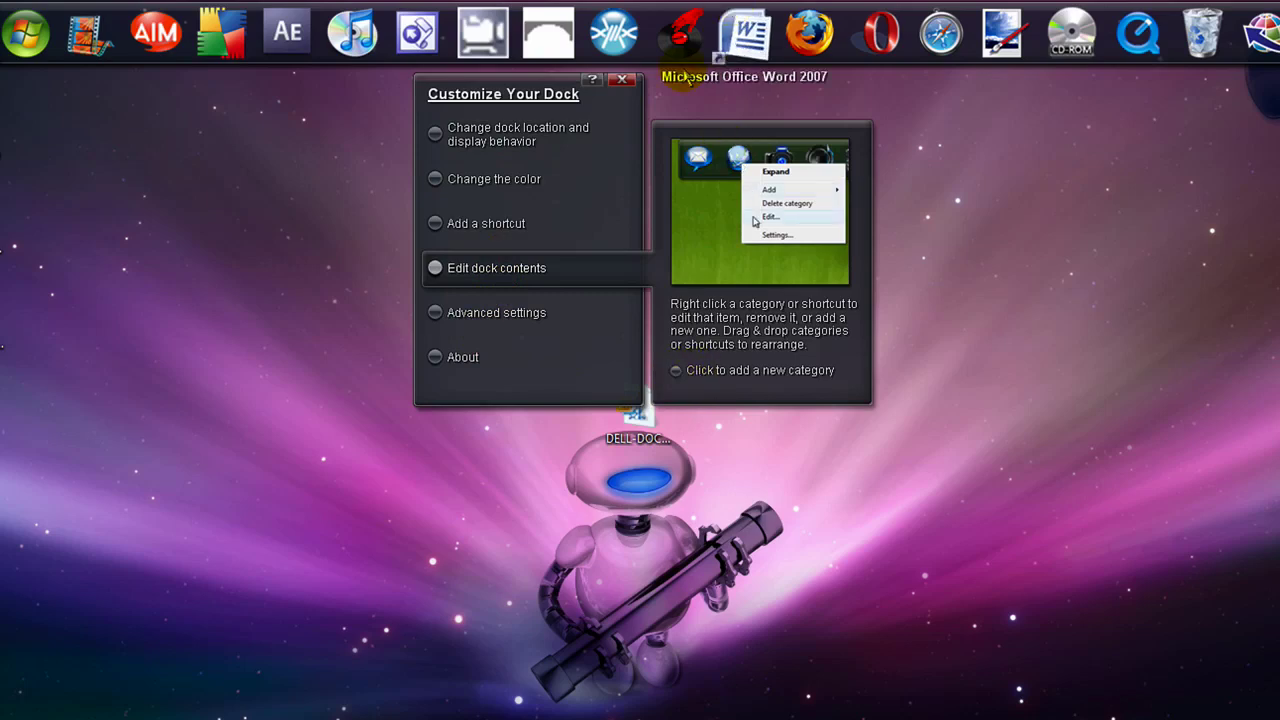
- Close the customize window and show the Word shortcut's Add options (category, shortcut, separator)
left_click(621, 80)
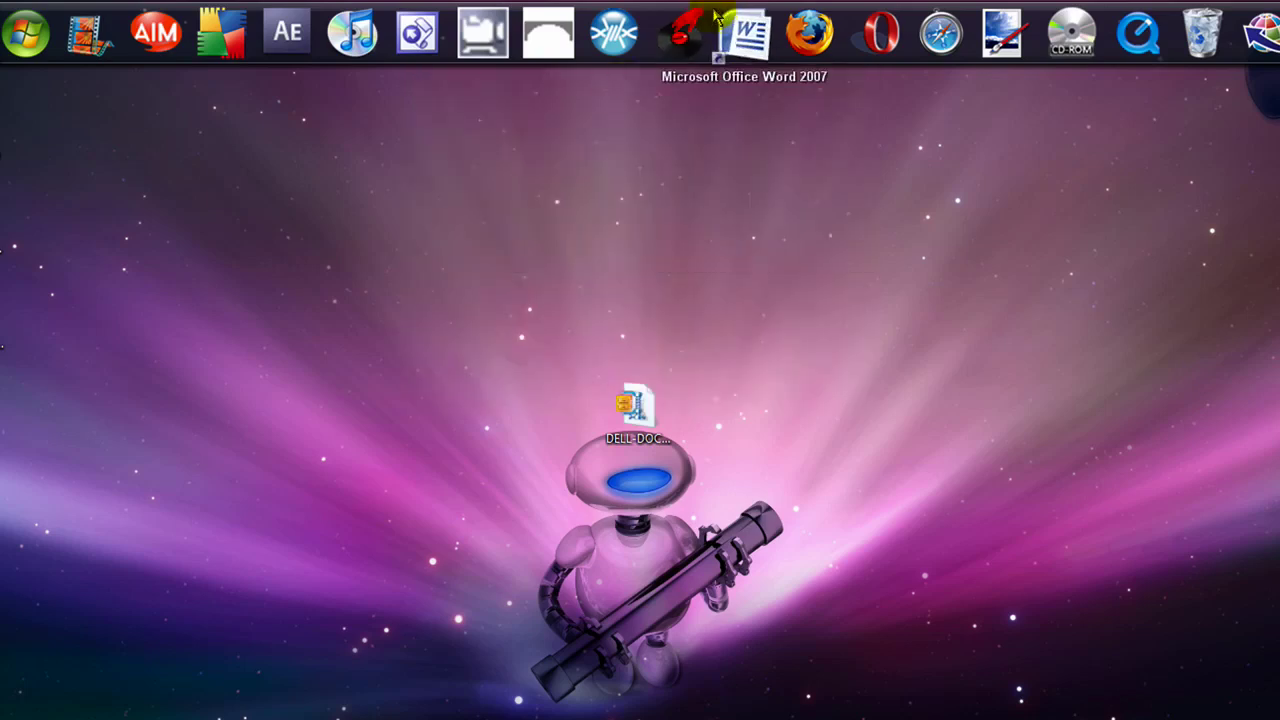
right_click(716, 14)
mouse_move(789, 46)
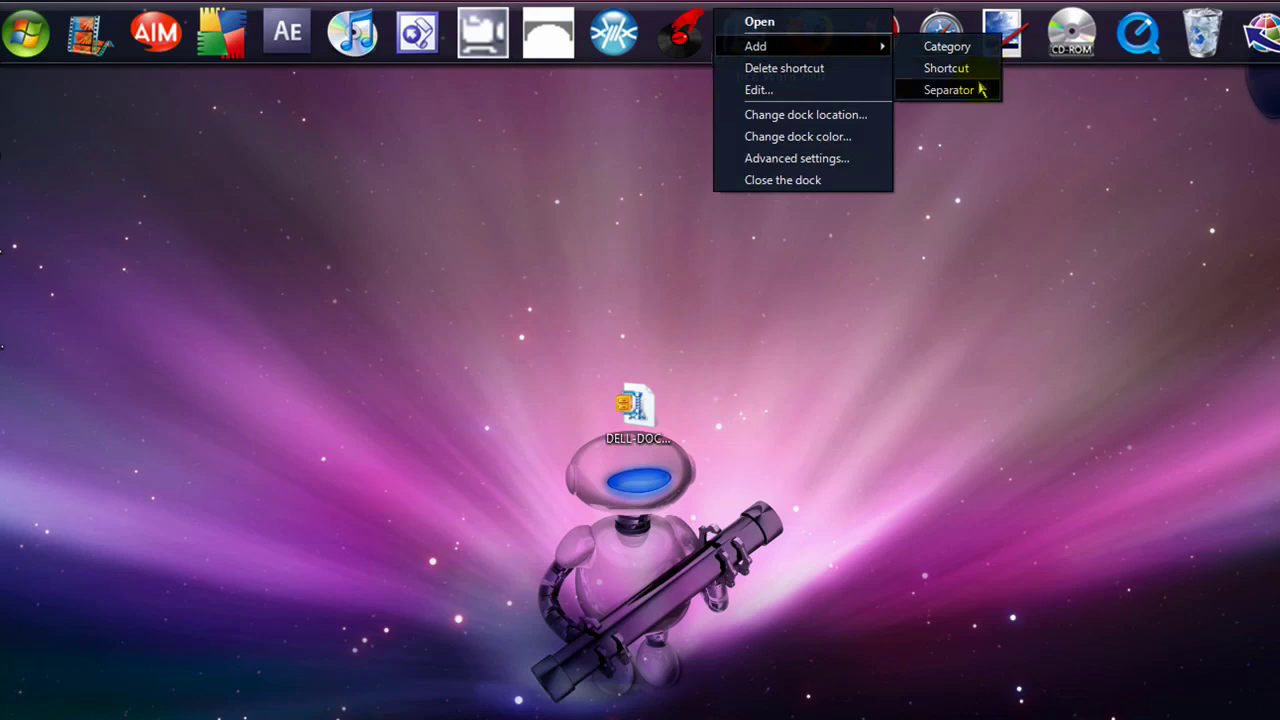